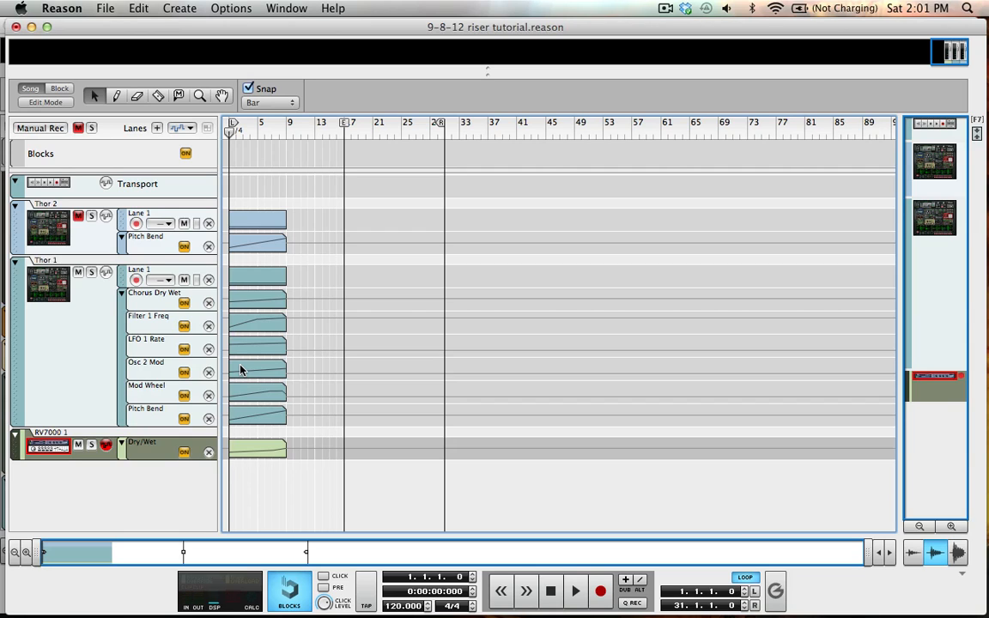
# Play back the existing riser and mute the Thor 1 and RV7000 1 tracks
pyautogui.press('space')
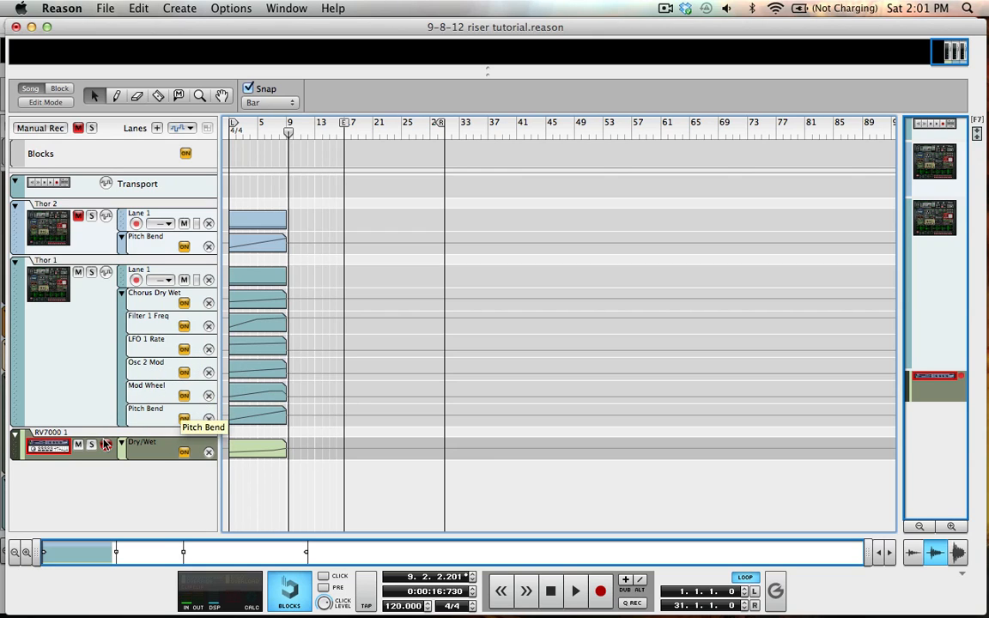
pyautogui.click(70, 347)
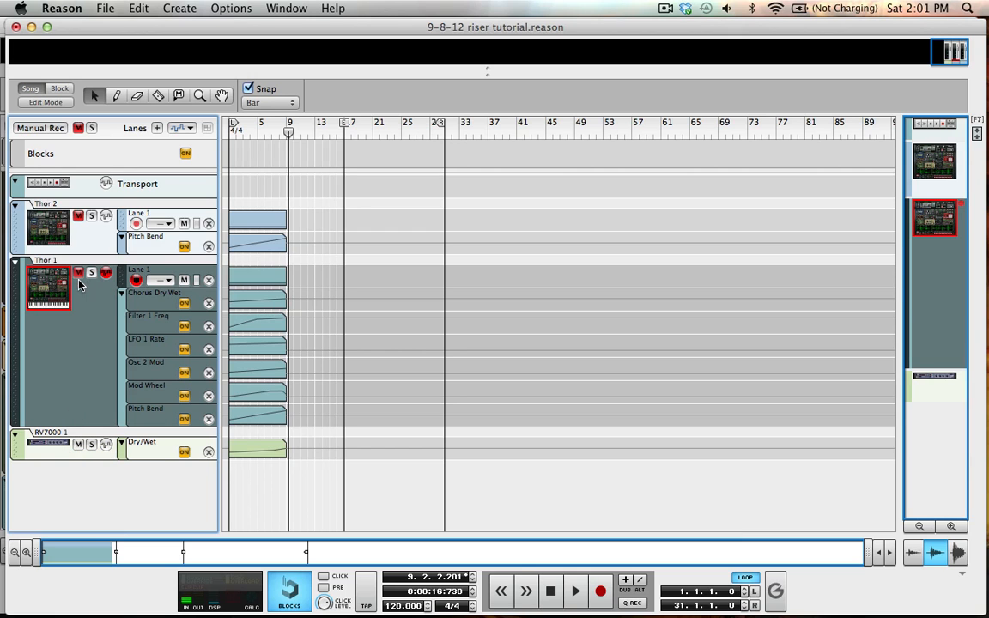
pyautogui.click(78, 444)
pyautogui.click(85, 481)
# Add a new Thor synthesizer below the existing devices in the rack and show its programmer
pyautogui.press('F6')
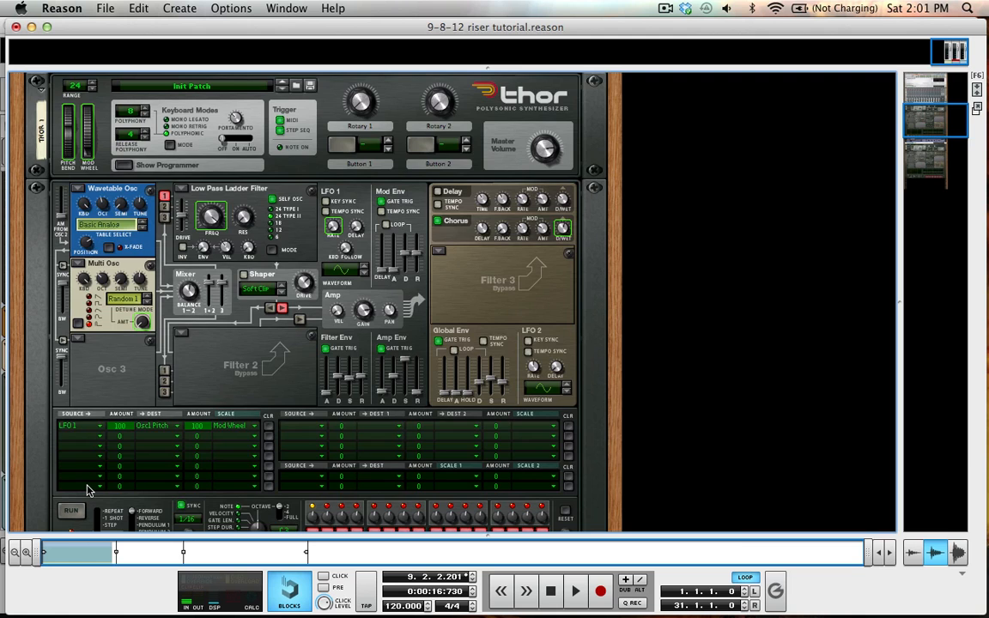
pyautogui.press('F7')
pyautogui.press('F6')
pyautogui.scroll(-10, 198, 422)
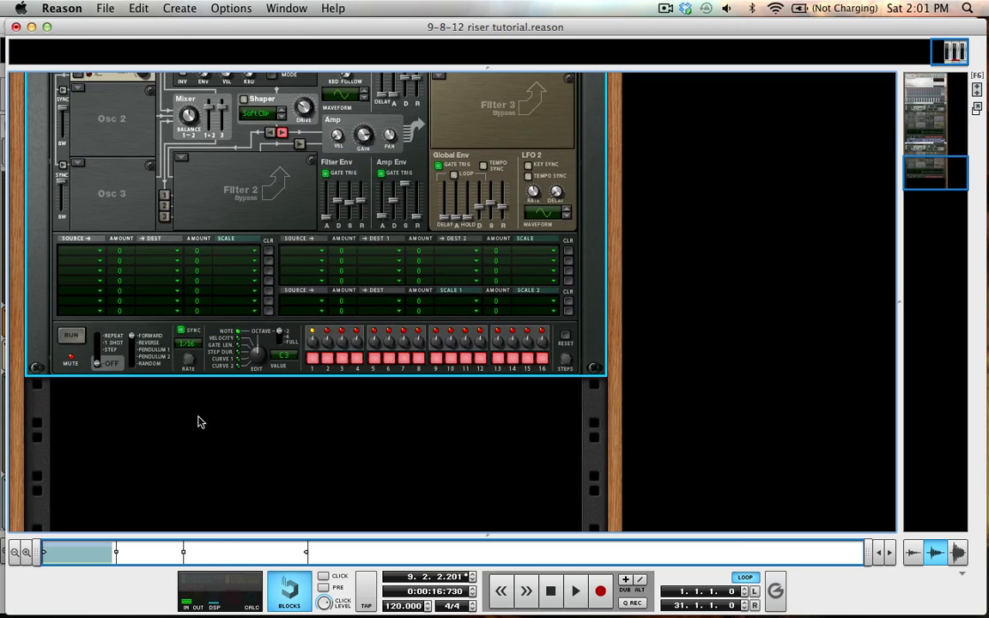
pyautogui.click(138, 8)
pyautogui.moveTo(179, 8)
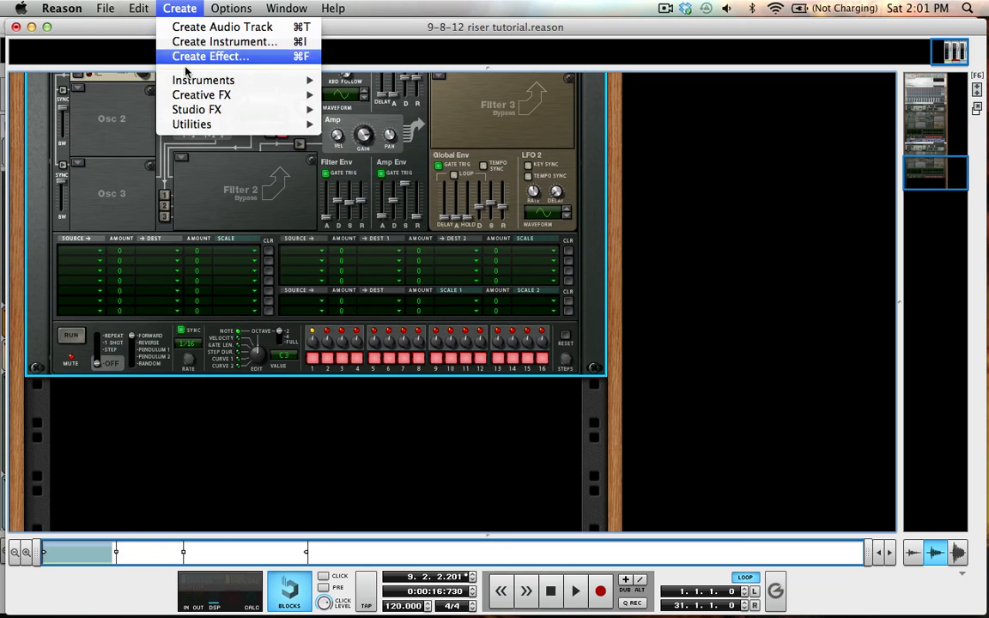
pyautogui.moveTo(240, 79)
pyautogui.click(391, 118)
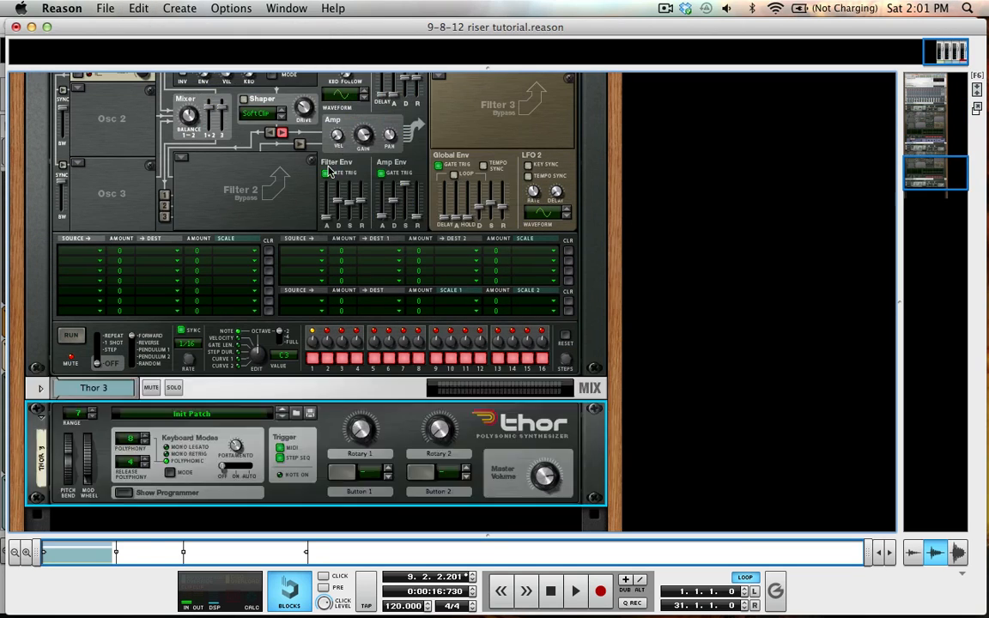
pyautogui.scroll(-4, 279, 236)
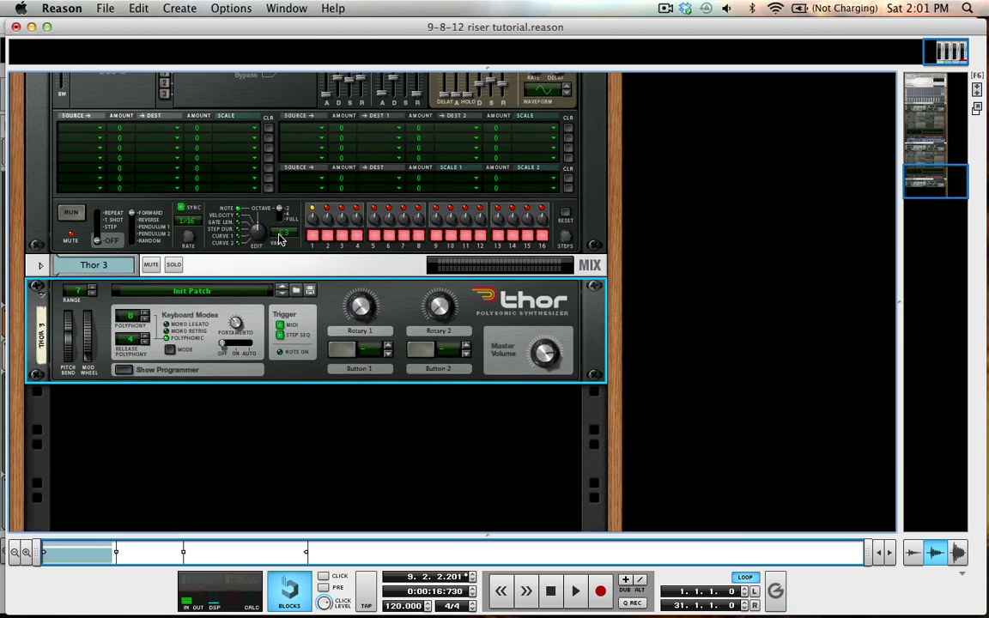
pyautogui.click(119, 359)
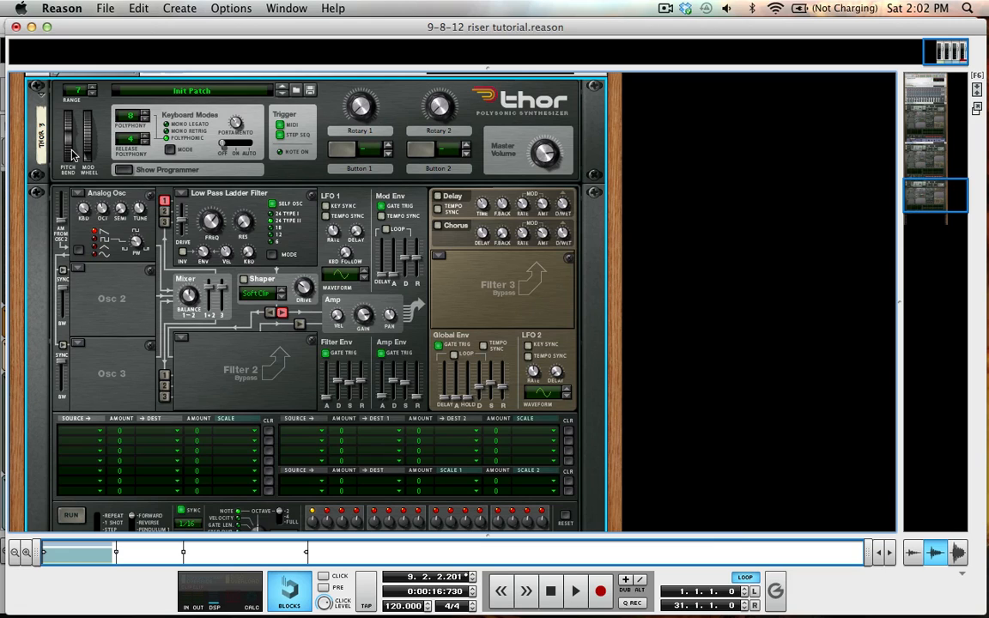
# Try out the new Thor's pitch bend wheel and create a Pitch Bend automation lane for it in the sequencer
pyautogui.moveTo(67, 137); pyautogui.dragTo(66, 94)
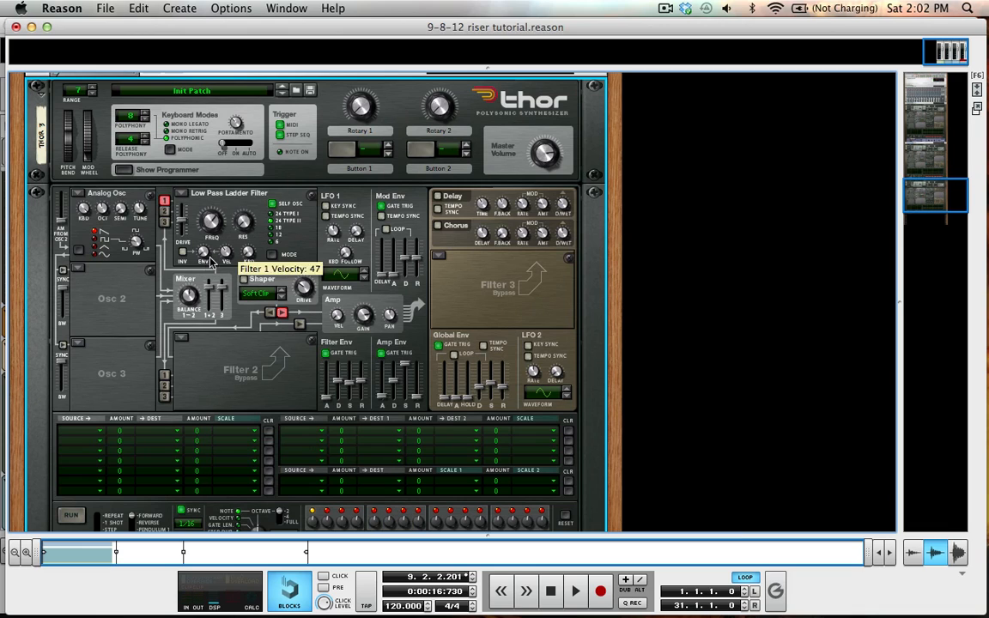
pyautogui.moveTo(215, 222); pyautogui.dragTo(217, 161)
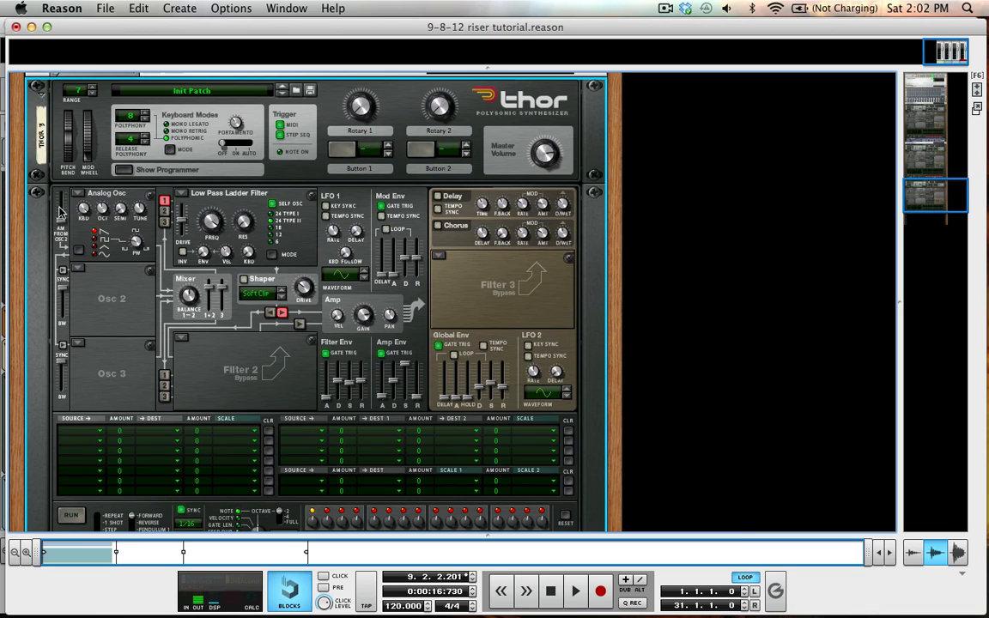
pyautogui.moveTo(69, 143); pyautogui.dragTo(61, 62)
pyautogui.press('F7')
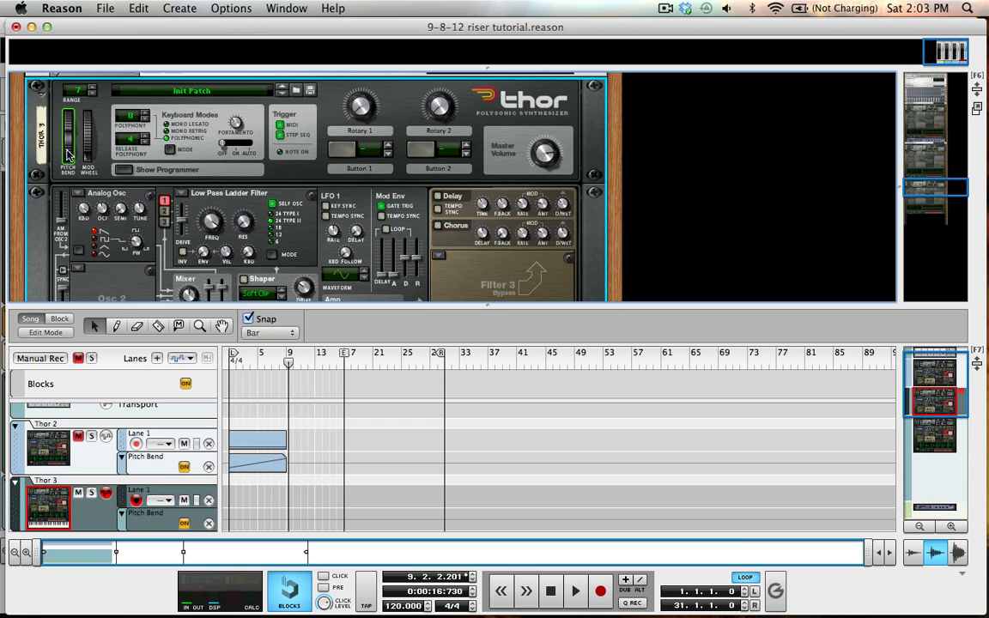
# Move the Thor 3 track below the RV7000 1 track at the end of the track list
pyautogui.scroll(-5, 262, 408)
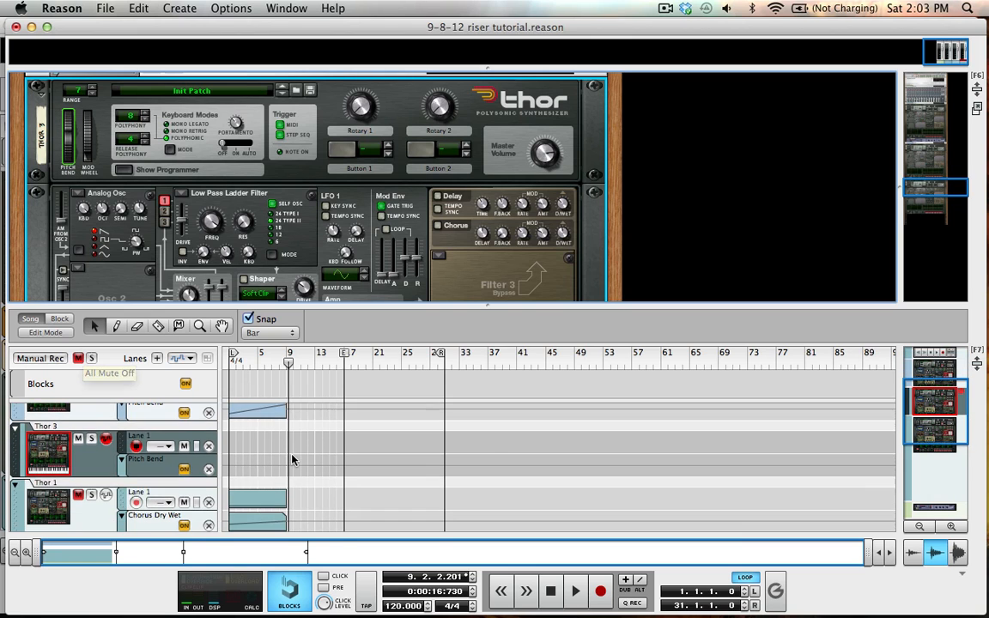
pyautogui.scroll(5, 258, 470)
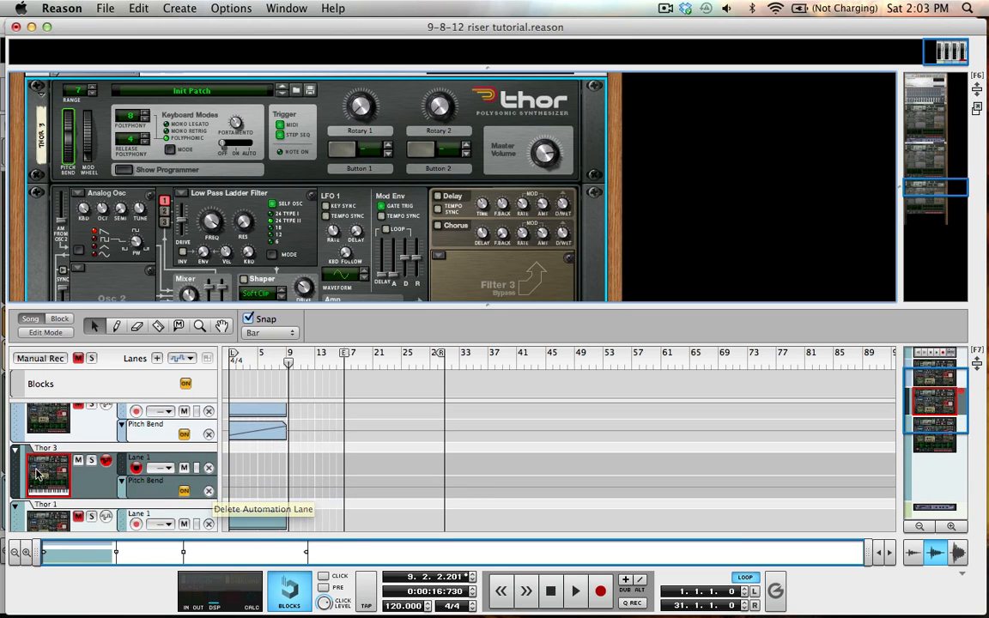
pyautogui.scroll(-5, 17, 471)
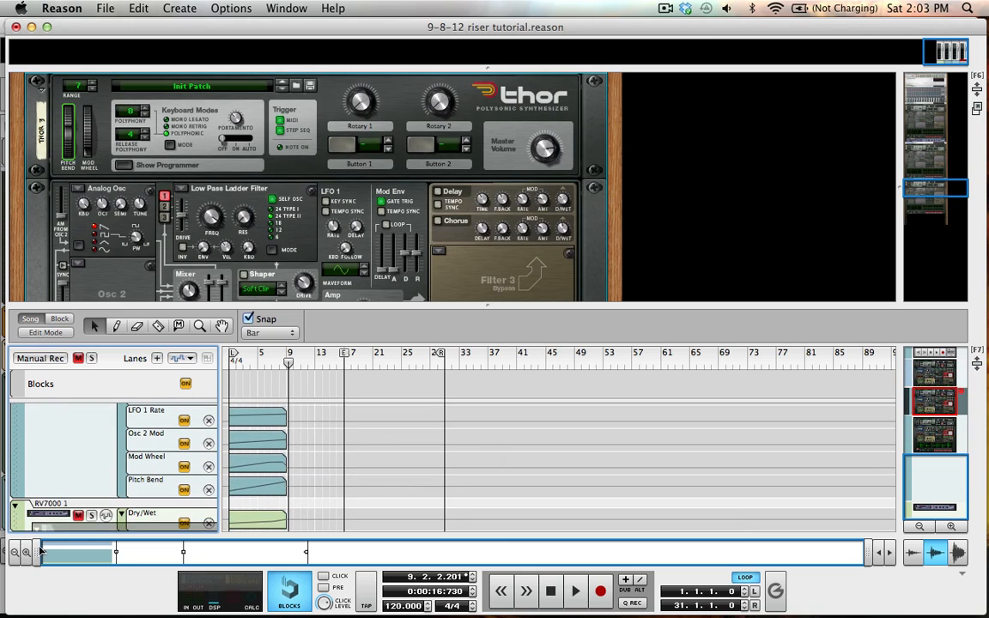
pyautogui.moveTo(28, 531); pyautogui.dragTo(28, 531)
# Draw a Pitch Bend clip on Thor 3 from bar 1, ramping from -8192 at 1.1.1.0 to 8191 at 9.1.1.0
pyautogui.press('w')
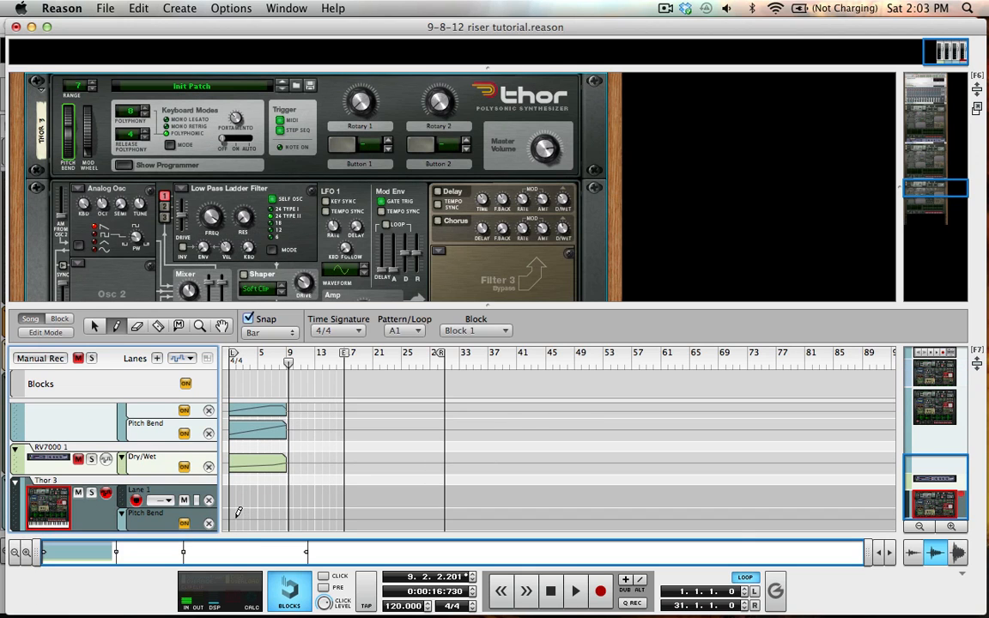
pyautogui.moveTo(231, 518); pyautogui.dragTo(287, 515)
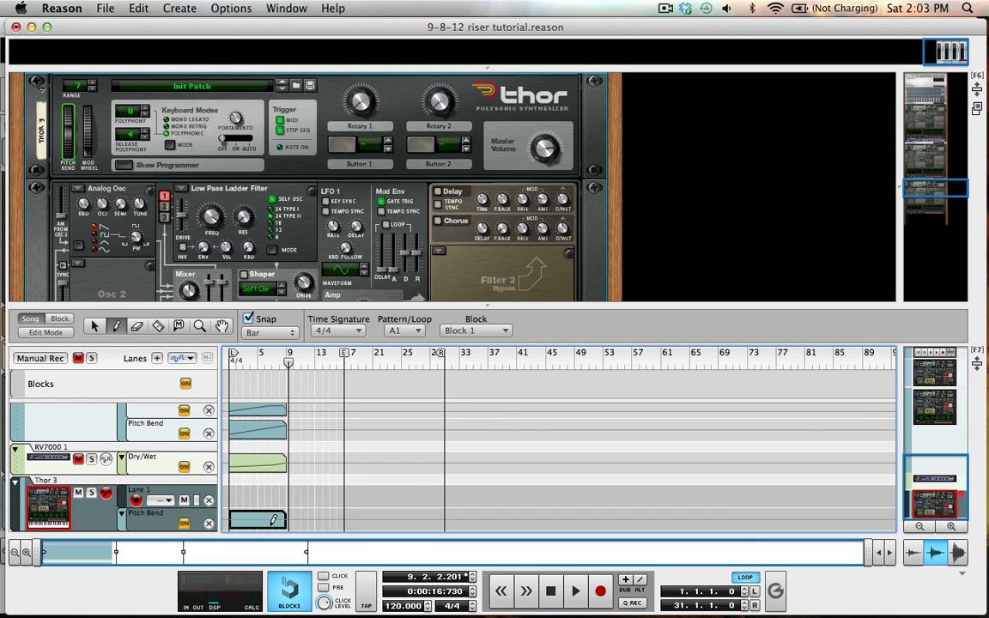
pyautogui.doubleClick(273, 519)
pyautogui.click(231, 521)
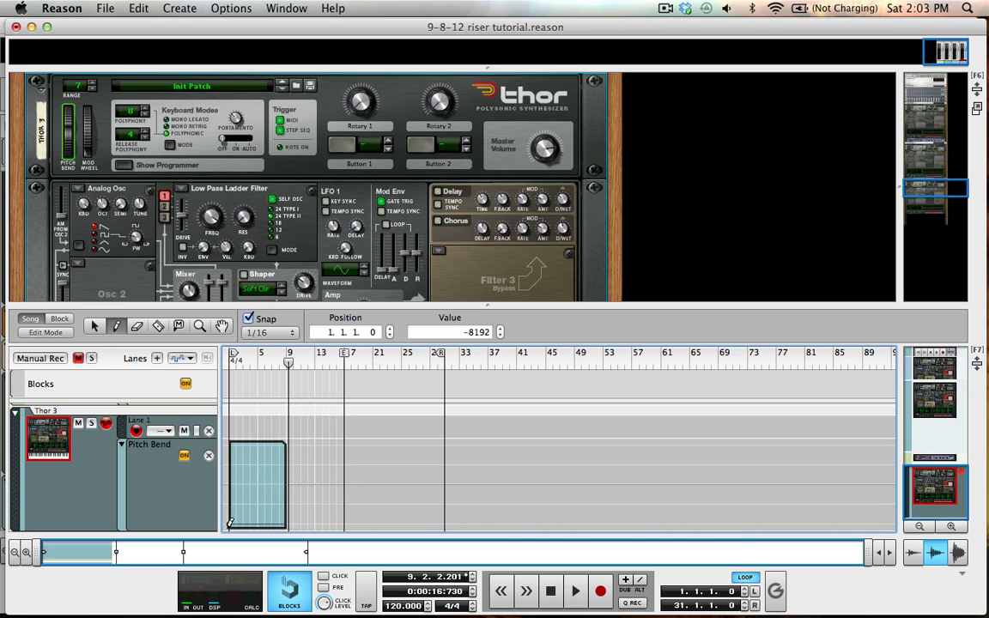
pyautogui.click(289, 441)
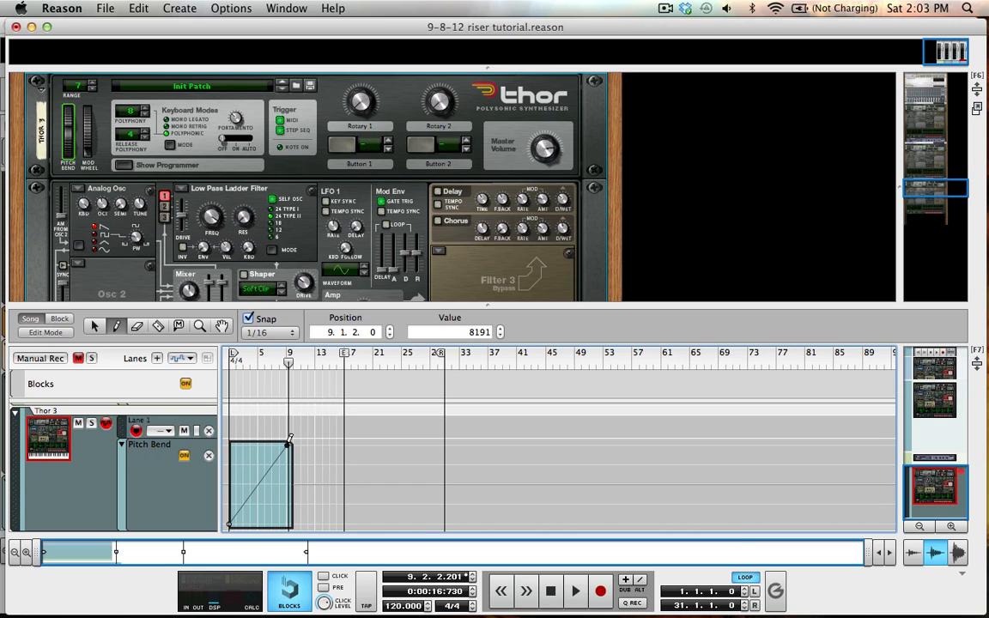
pyautogui.click(387, 330)
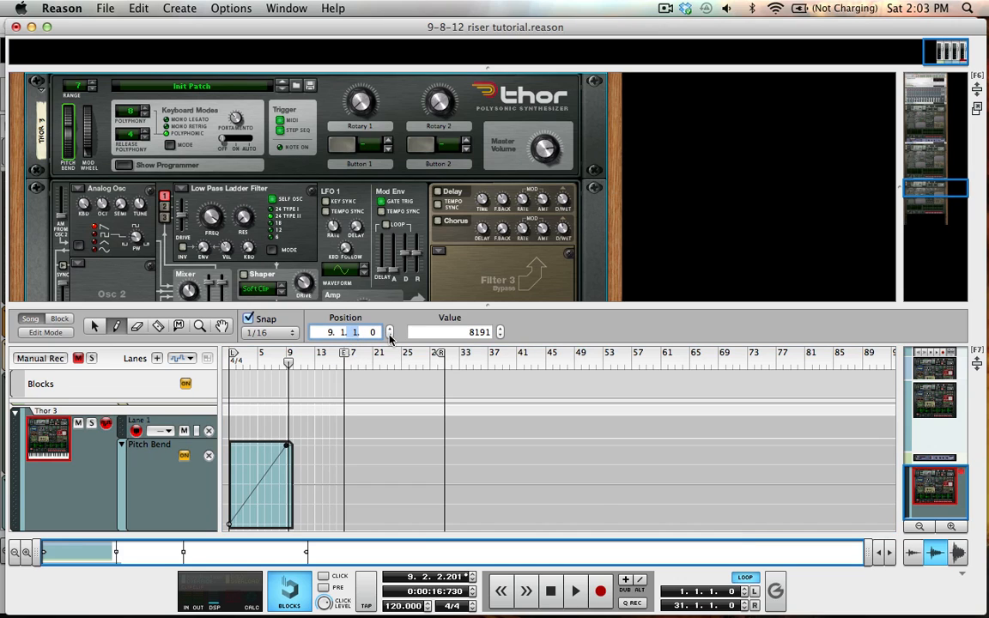
# Leave the automation editing and shorten Thor 3's Pitch Bend clip so it ends at bar 9
pyautogui.hotkey('shift', 'Tab')
pyautogui.hotkey('shift', 'Tab')
pyautogui.press('q')
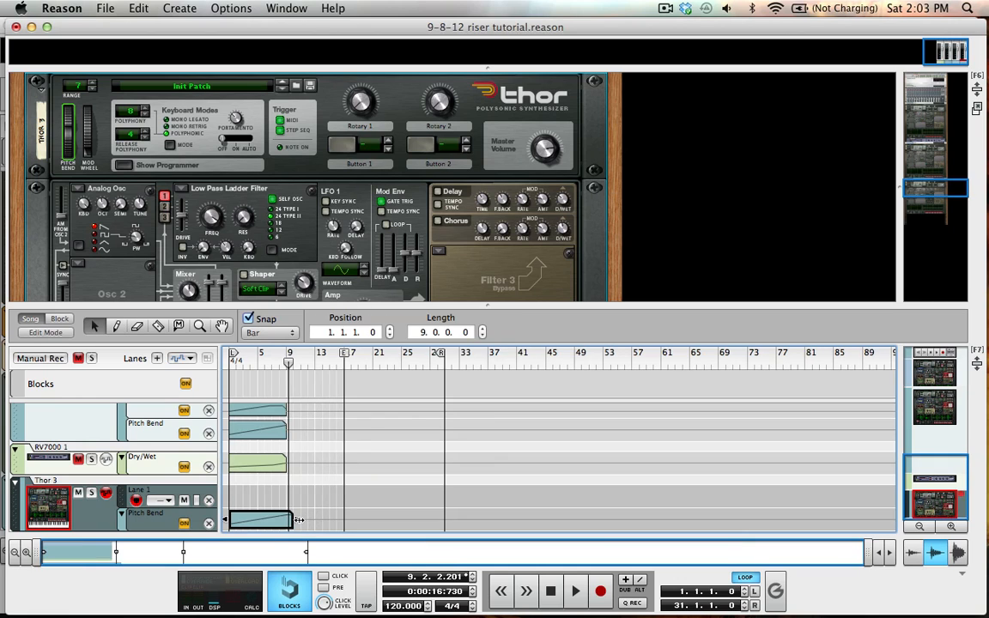
pyautogui.click(262, 468)
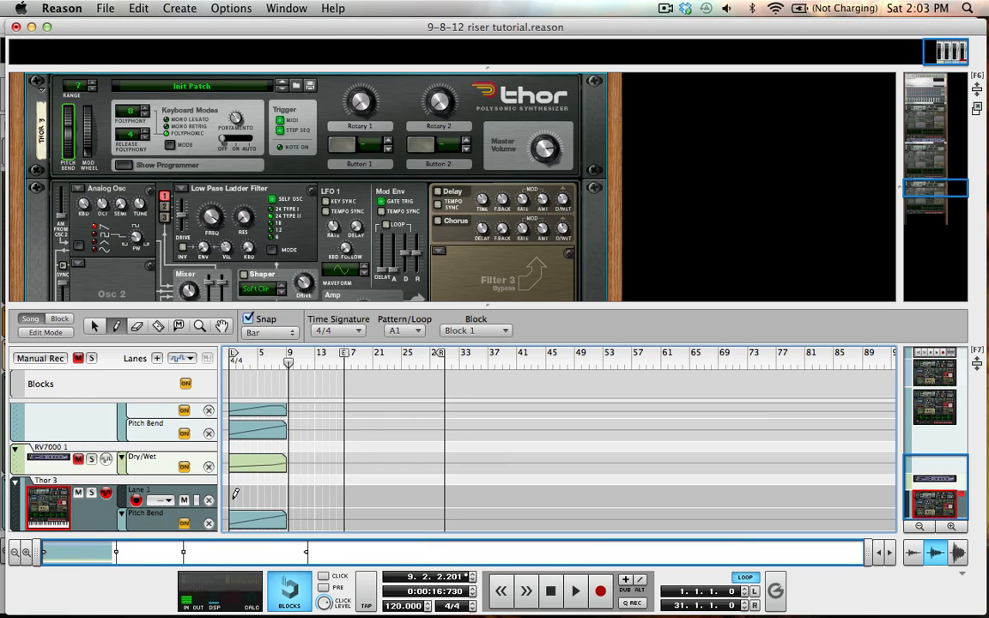
# Draw an eight-bar note clip from bar 1 on Thor 3's Lane 1 and open it for note editing
pyautogui.press('w')
pyautogui.moveTo(232, 496); pyautogui.dragTo(266, 498)
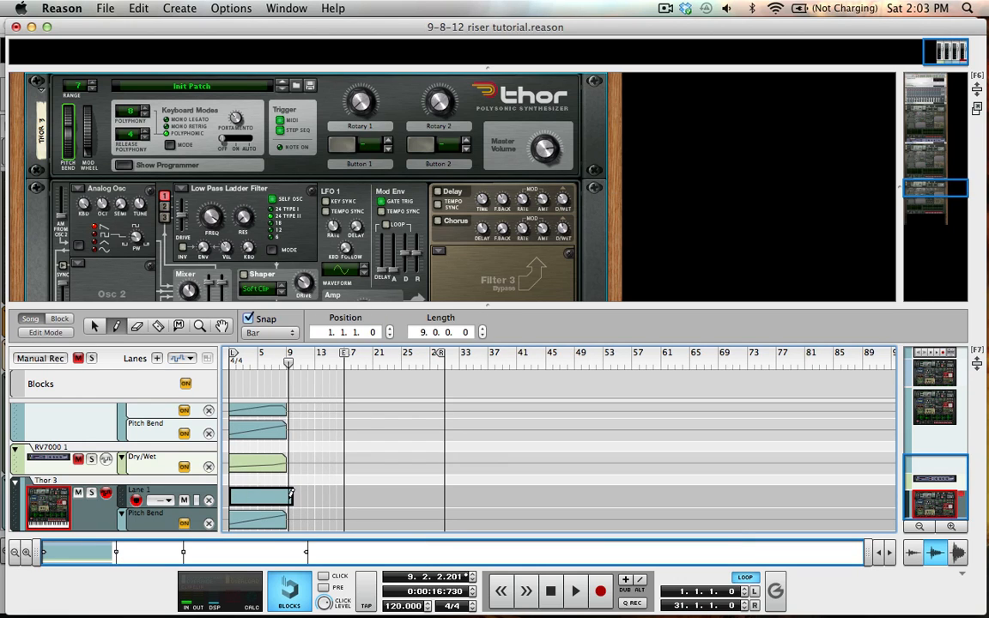
pyautogui.doubleClick(235, 496)
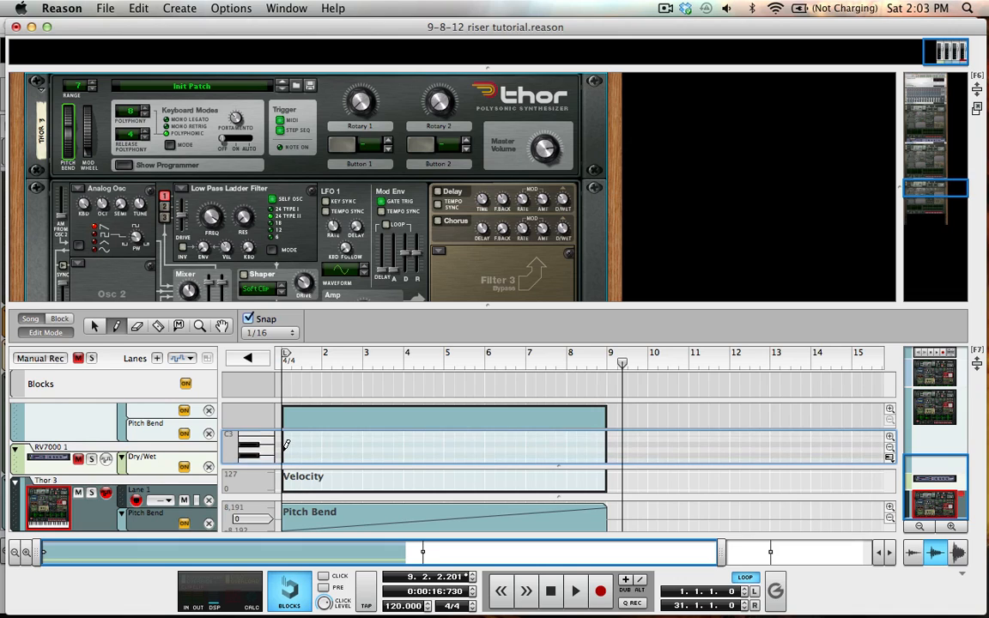
# Add a C3 note at 1.1.1.0, extend it to eight bars, and return to the arrangement
pyautogui.click(284, 446)
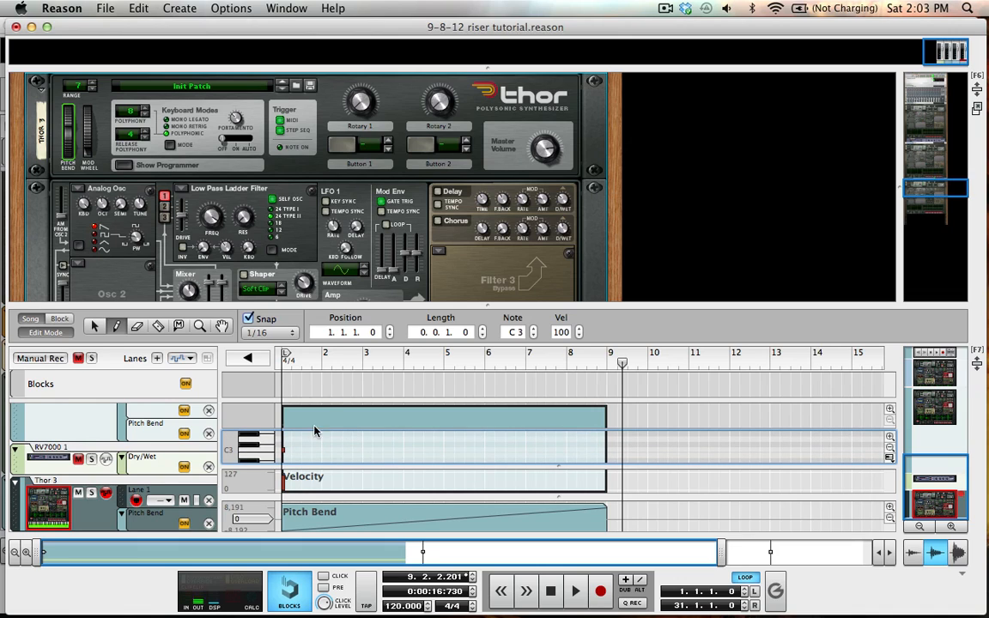
pyautogui.click(423, 331)
pyautogui.click(482, 328)
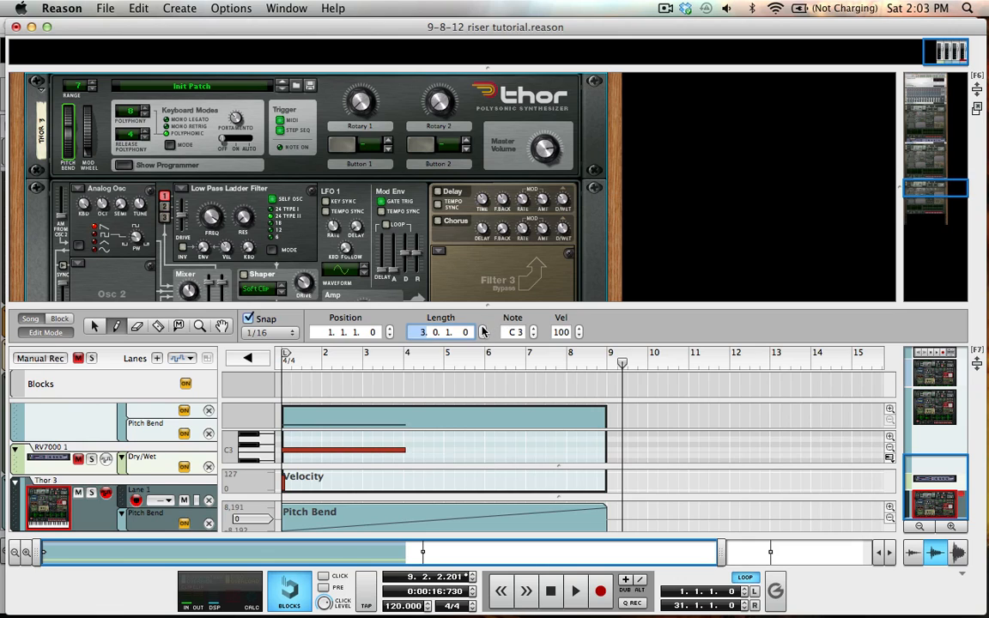
pyautogui.click(447, 333)
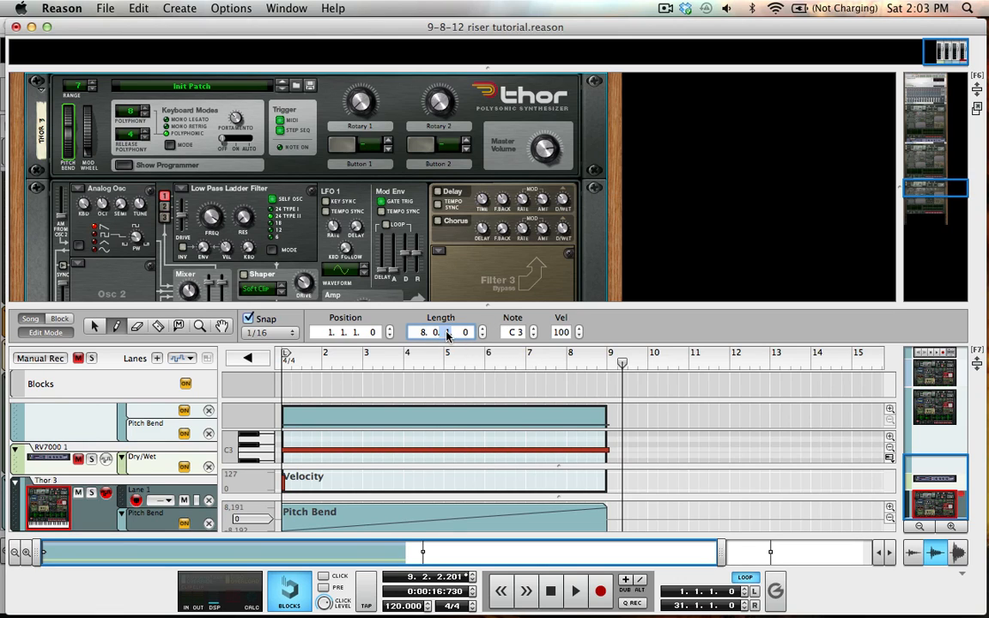
pyautogui.press('super+e')
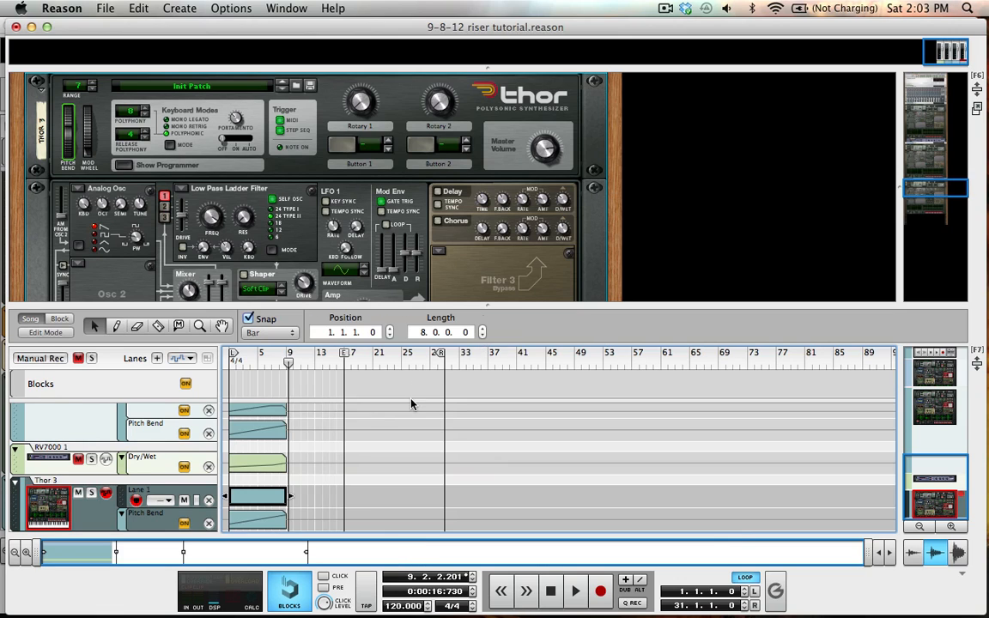
# Set Thor 3's pitch bend range to 24 and play the riser from the start to audition it
pyautogui.press('space')
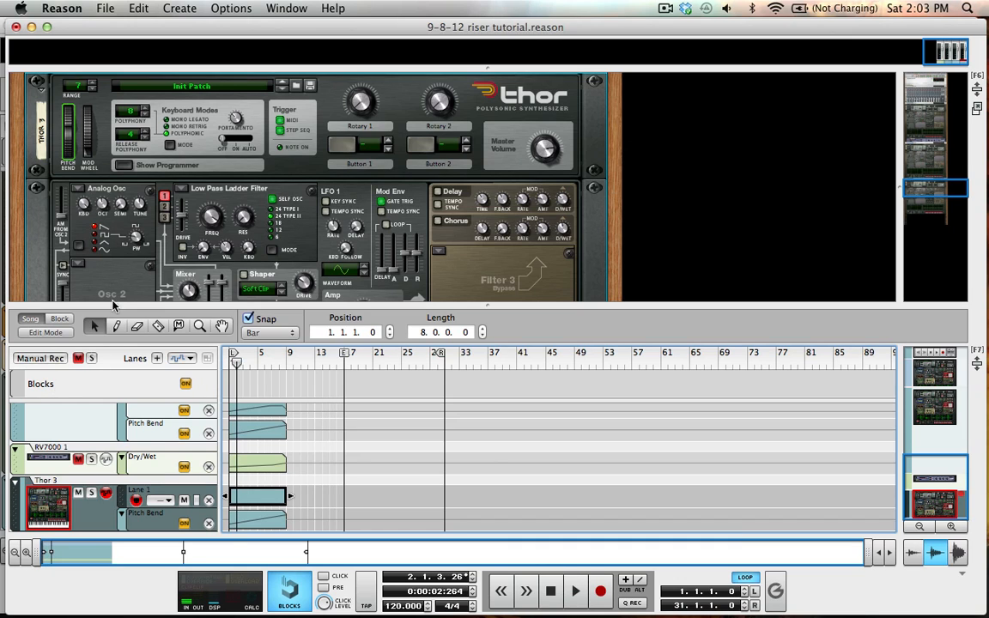
pyautogui.click(92, 83)
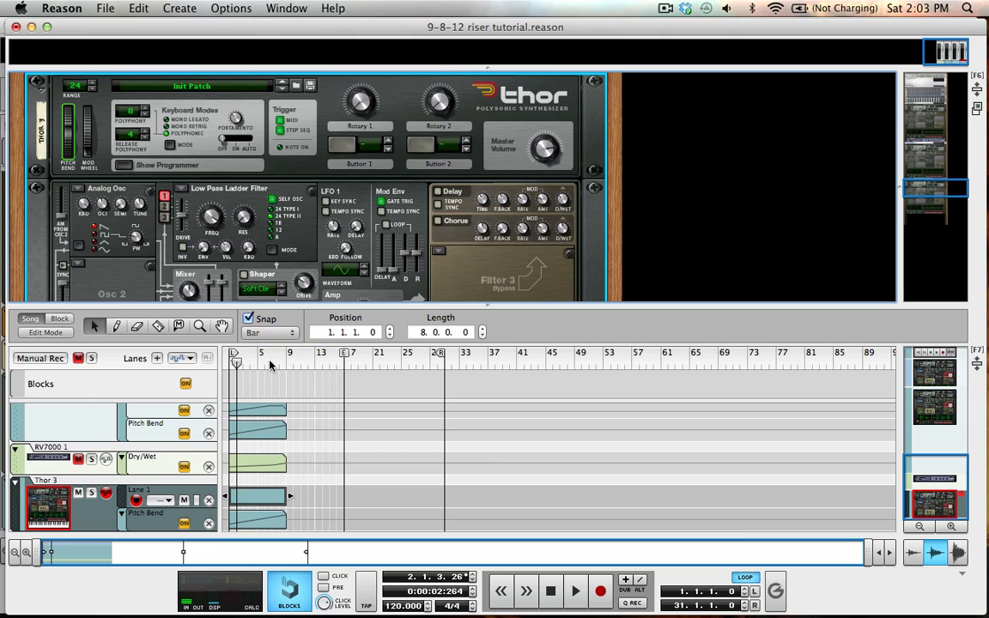
pyautogui.click(92, 373)
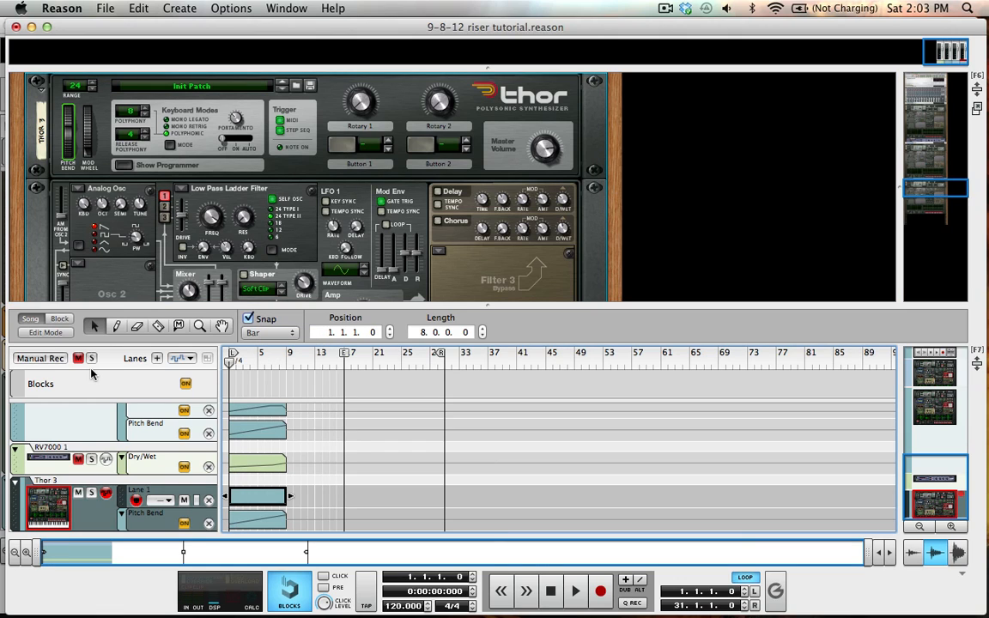
pyautogui.press('space')
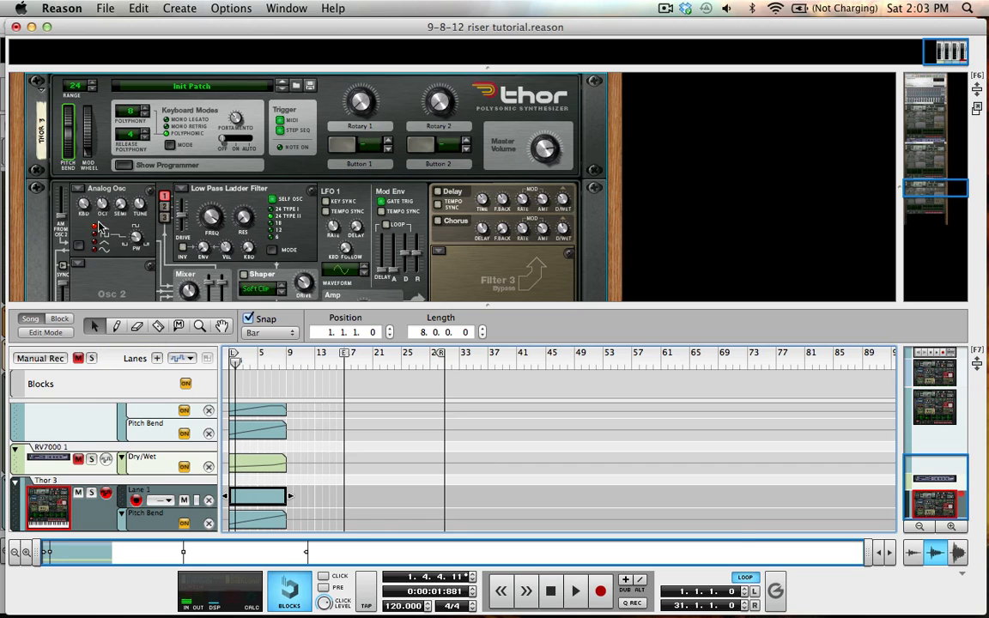
# Keep Thor 3's first oscillator on Analog, change its waveform, and play the riser from the start
pyautogui.click(77, 190)
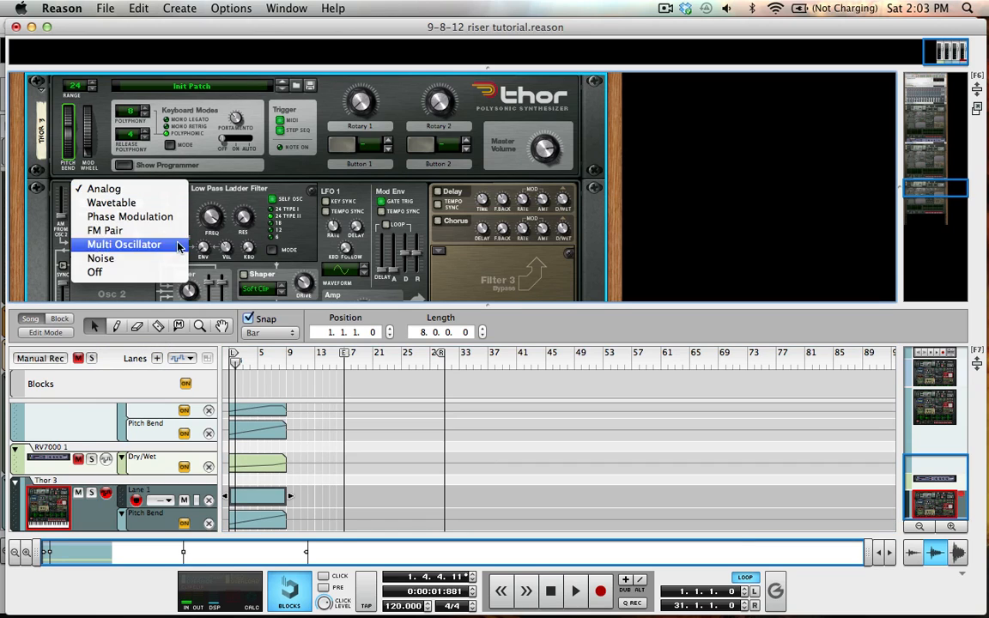
pyautogui.click(106, 178)
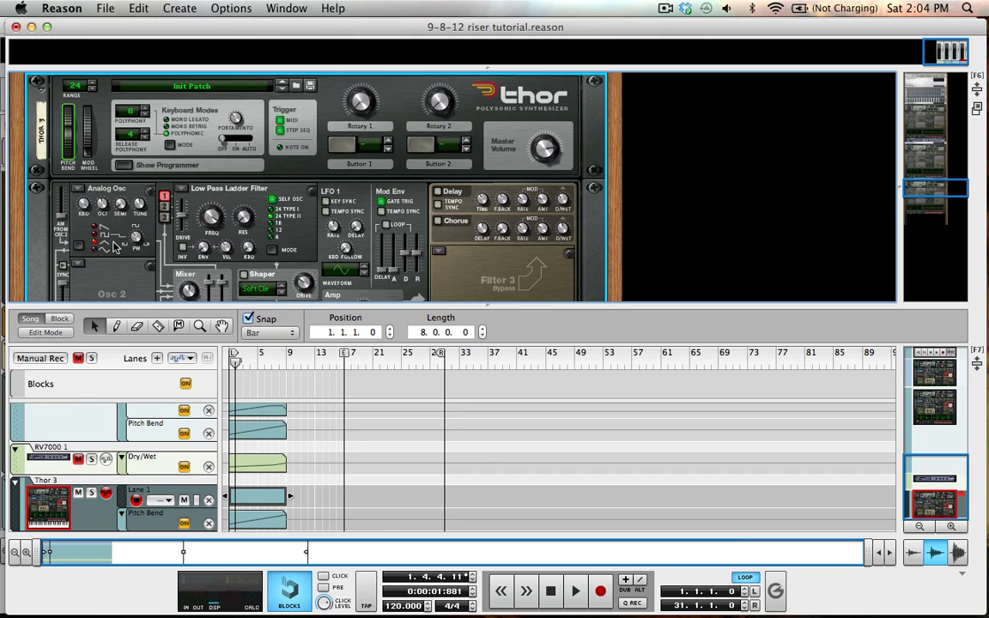
pyautogui.moveTo(136, 241)
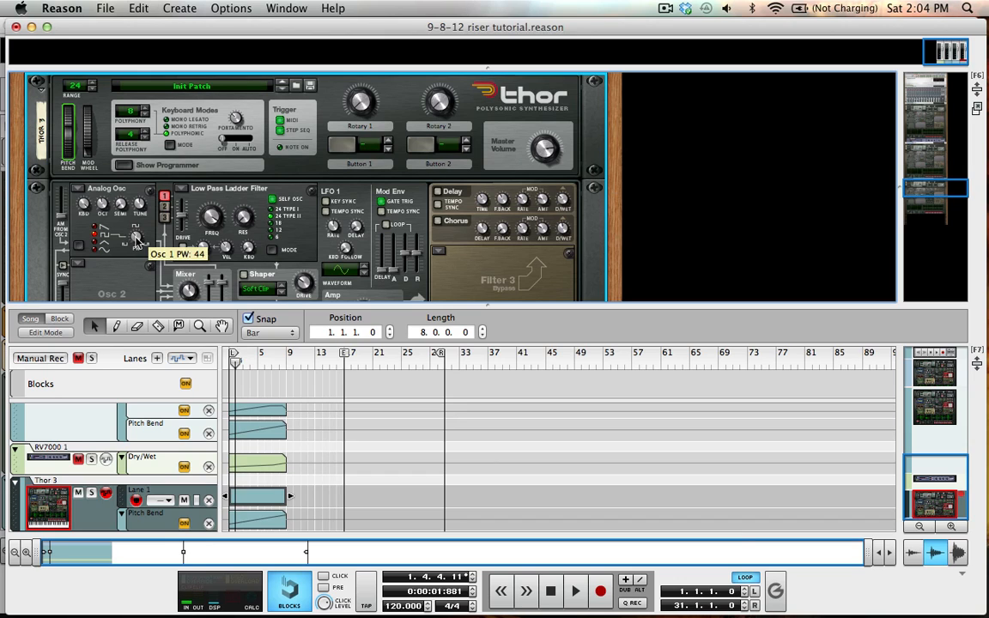
pyautogui.moveTo(260, 351); pyautogui.dragTo(175, 351)
pyautogui.press('space')
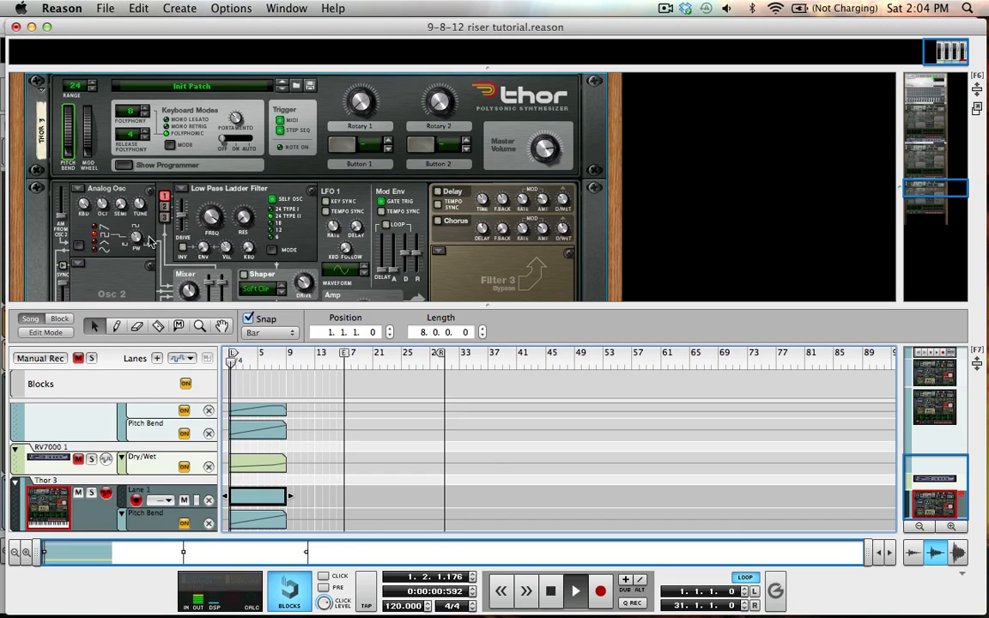
# Adjust the Analog oscillator's pulse width during playback, and stop the song
pyautogui.moveTo(137, 236)
pyautogui.mouseDown()
pyautogui.moveTo(140, 343)
pyautogui.moveTo(146, 190)
pyautogui.moveTo(129, 131)
pyautogui.mouseUp()
pyautogui.press('space')
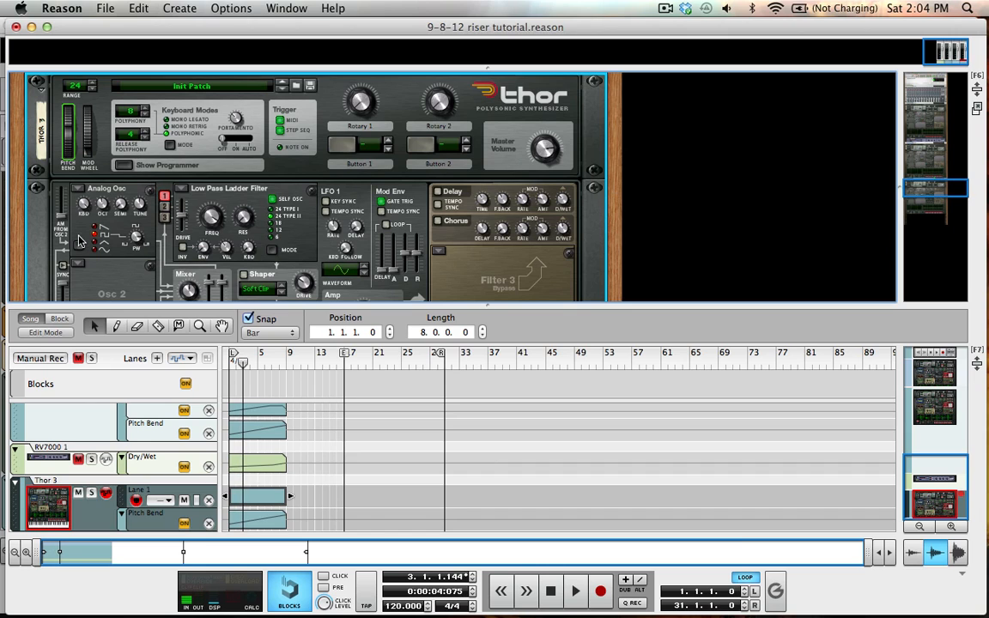
# Try the FM Pair type for Thor 3's first oscillator, adjusting its FM amount while playing from the start
pyautogui.click(77, 190)
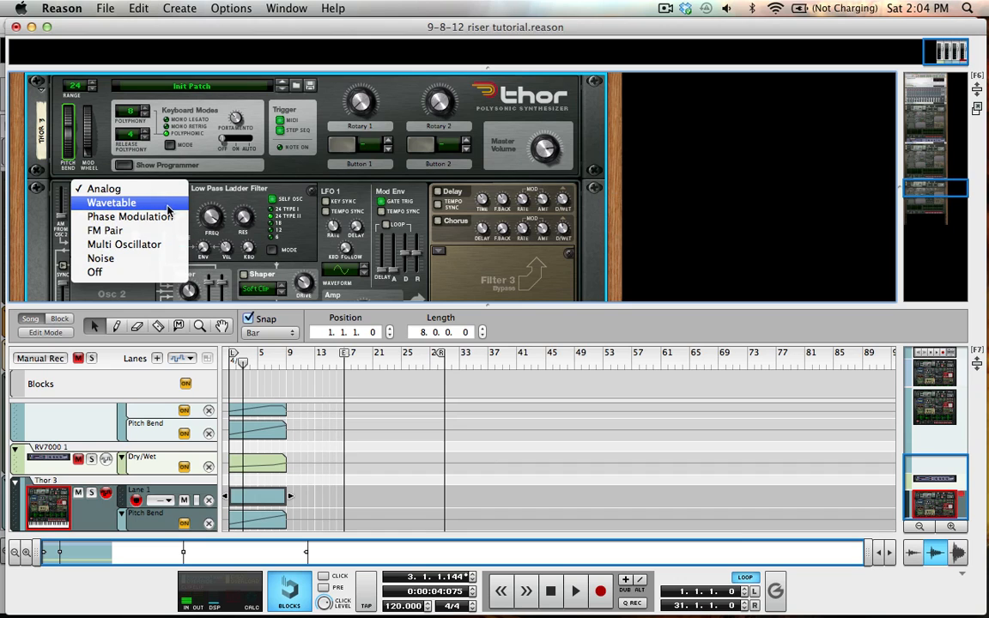
pyautogui.click(160, 230)
pyautogui.click(83, 190)
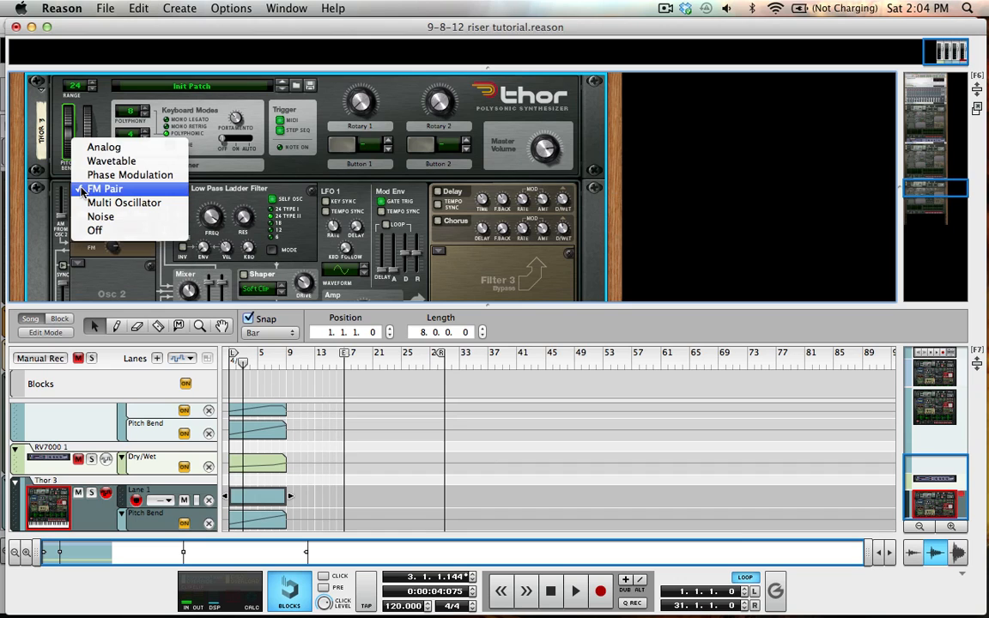
pyautogui.click(94, 189)
pyautogui.press('space')
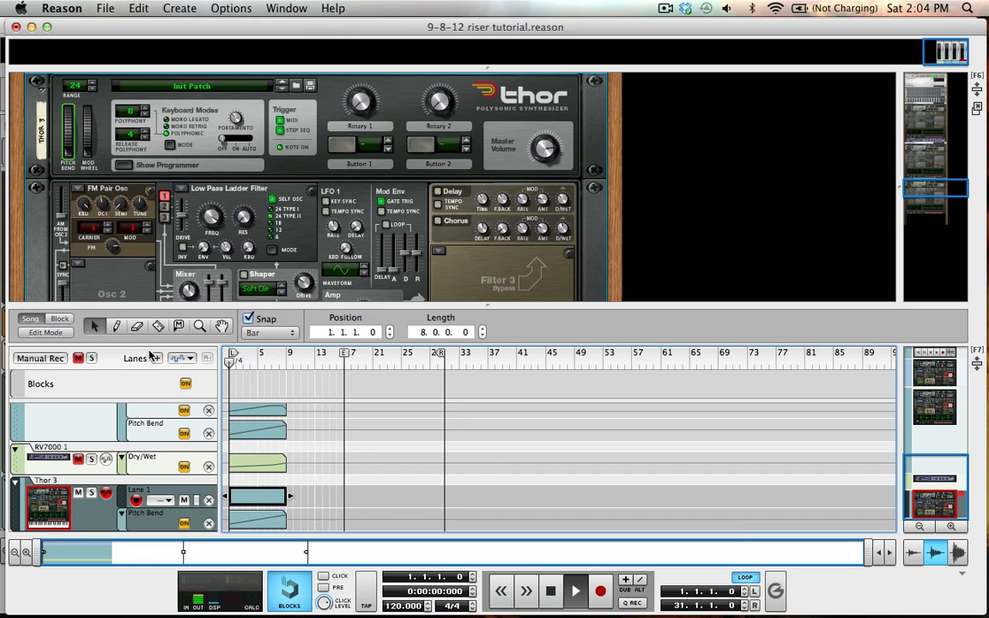
pyautogui.moveTo(113, 247); pyautogui.dragTo(103, 274)
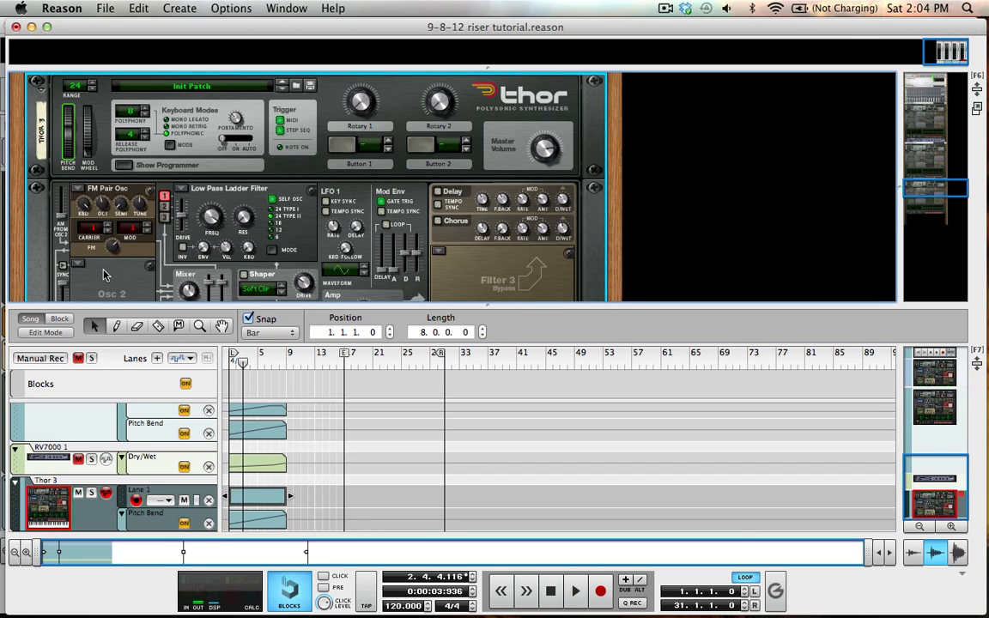
# Switch Thor 3's first oscillator to Multi Oscillator and sweep its detune amount up and back to 0 during playback
pyautogui.click(77, 188)
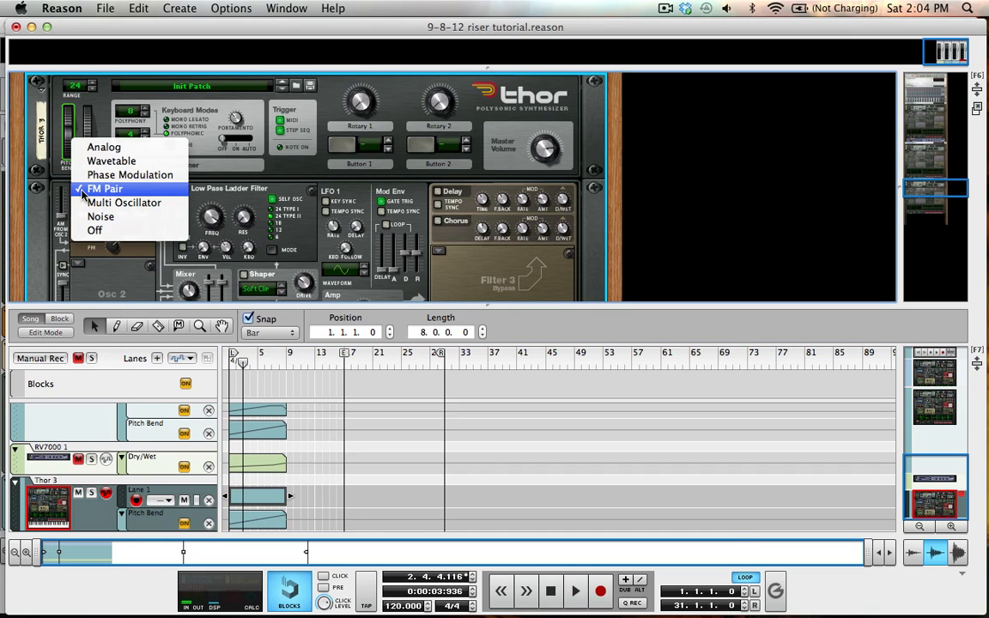
pyautogui.click(124, 202)
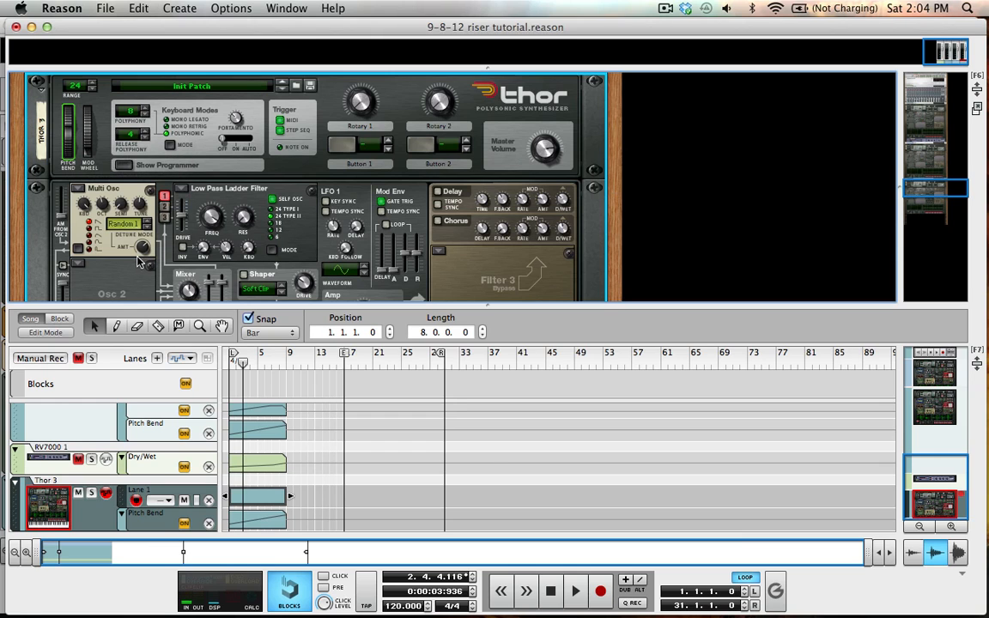
pyautogui.scroll(-2, 138, 260)
pyautogui.press('space')
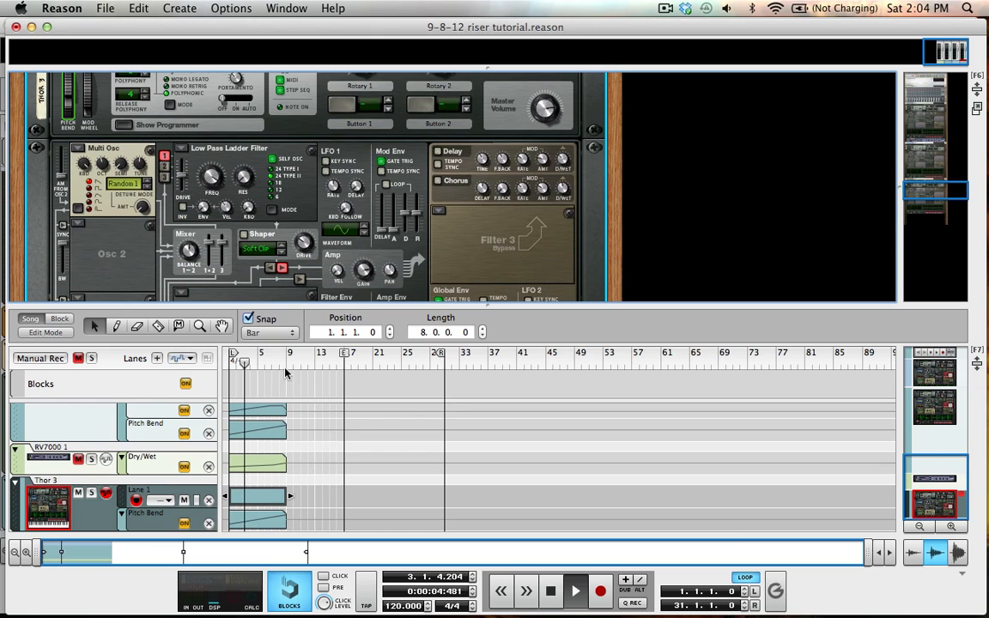
pyautogui.moveTo(285, 364); pyautogui.dragTo(56, 380)
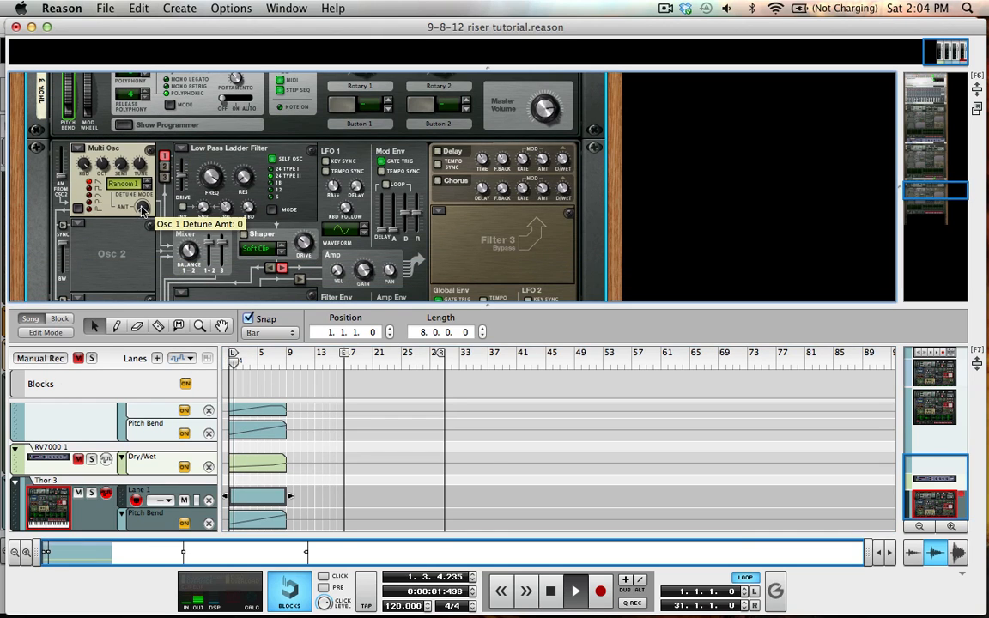
pyautogui.moveTo(142, 206); pyautogui.dragTo(131, 109)
pyautogui.moveTo(140, 211); pyautogui.dragTo(161, 305)
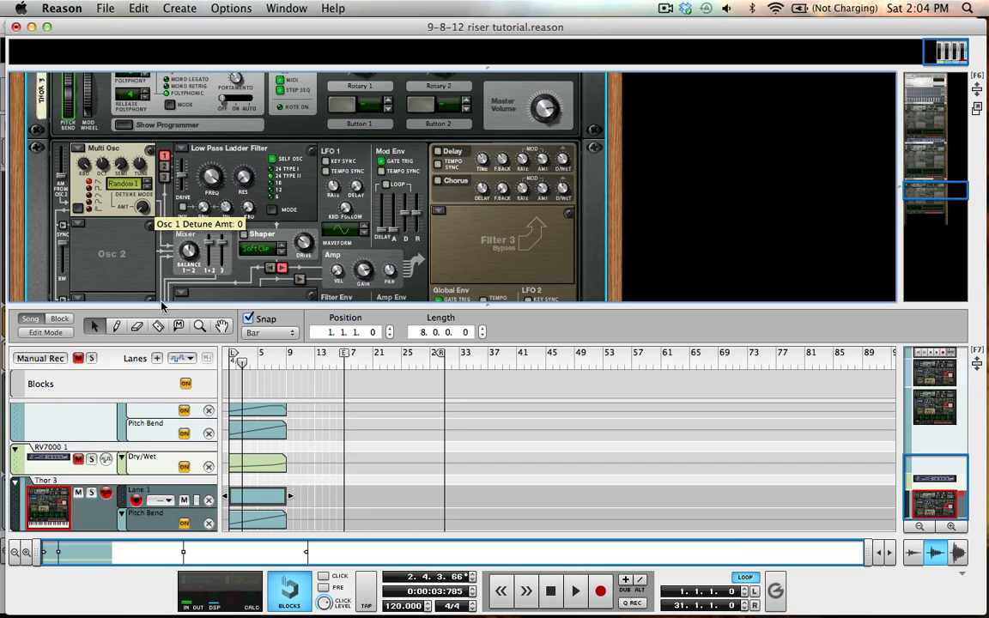
# Create an automation lane for Osc 1's detune amount, draw an eight-bar clip from bar 1, and open it for editing
pyautogui.keyDown('alt'); pyautogui.click(146, 209); pyautogui.keyUp('alt')
pyautogui.press('w')
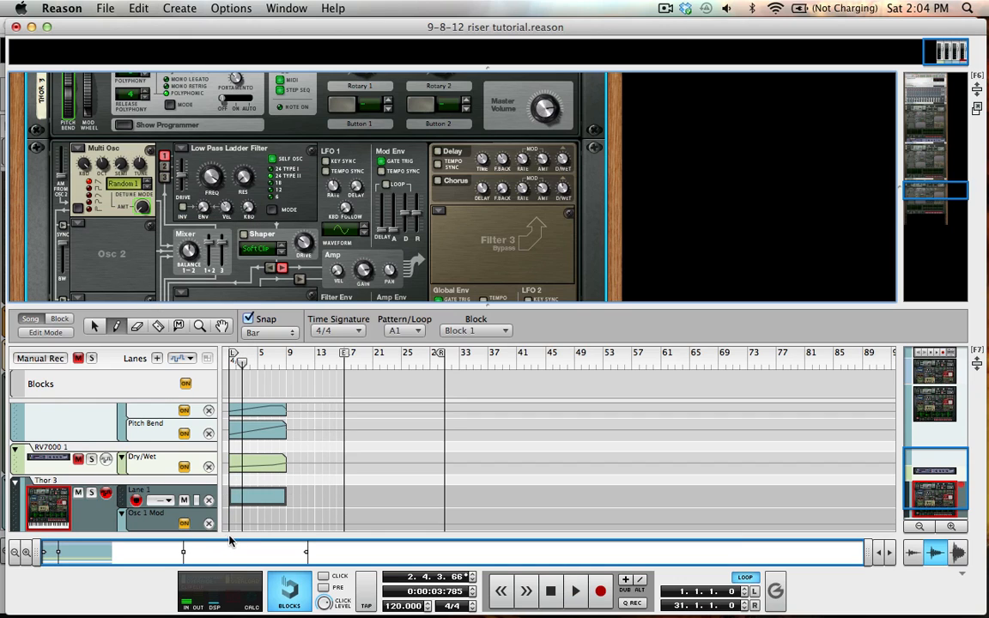
pyautogui.moveTo(231, 515); pyautogui.dragTo(283, 519)
pyautogui.press('q')
pyautogui.doubleClick(273, 521)
# Draw a rising Osc 1 Mod curve with points of 0 at 1.1.1.0, 41 at 8.1.2.0 and 67 at 8.3.3.0
pyautogui.press('w')
pyautogui.click(229, 523)
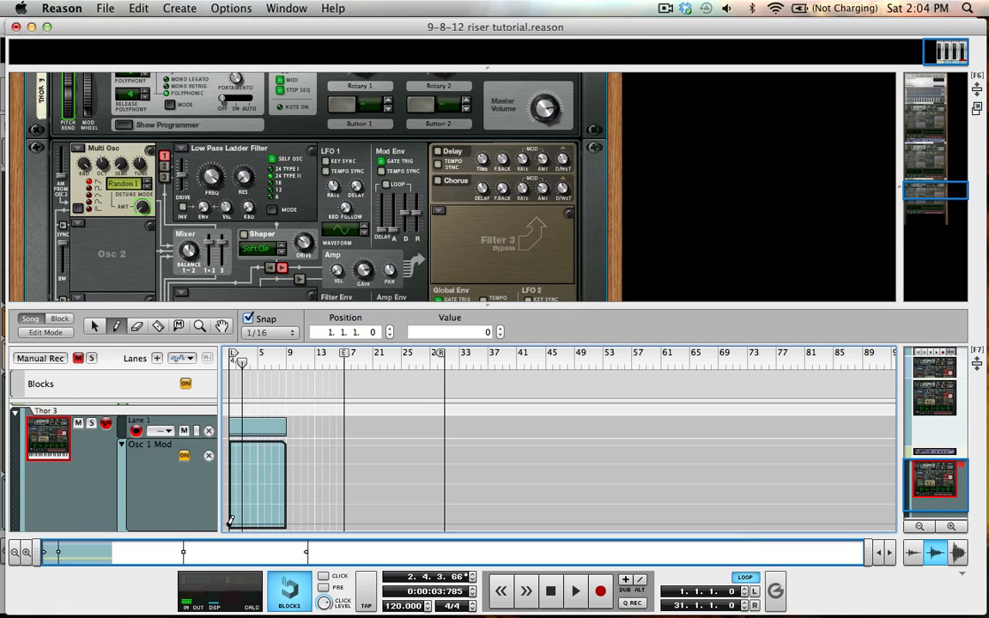
pyautogui.click(280, 496)
pyautogui.press('q')
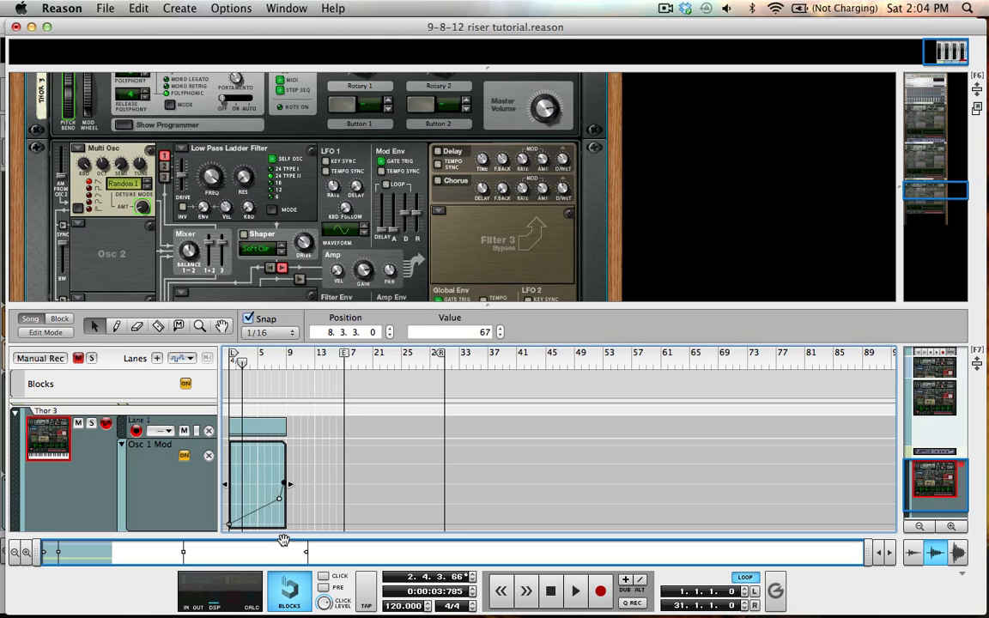
# Shift the last two Osc 1 Mod automation points closer to the end of the eight-bar clip
pyautogui.click(352, 332)
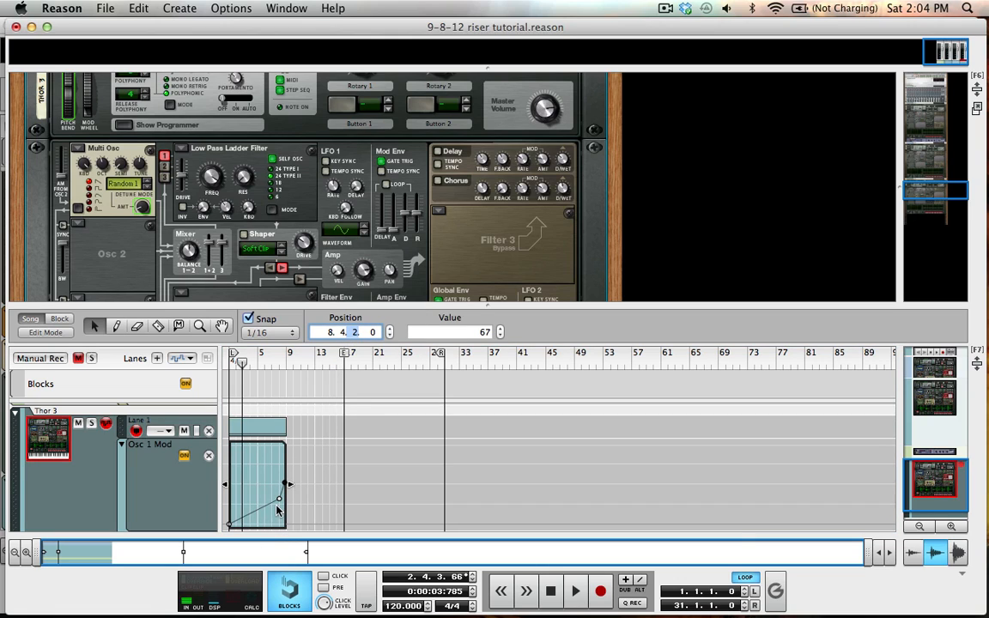
pyautogui.click(391, 328)
pyautogui.click(277, 496)
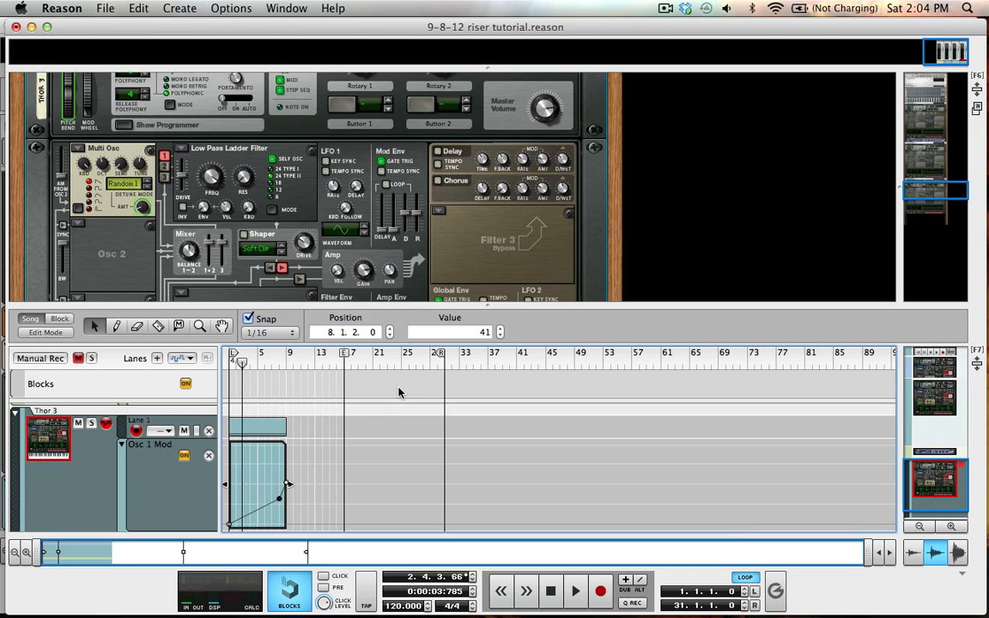
pyautogui.click(357, 332)
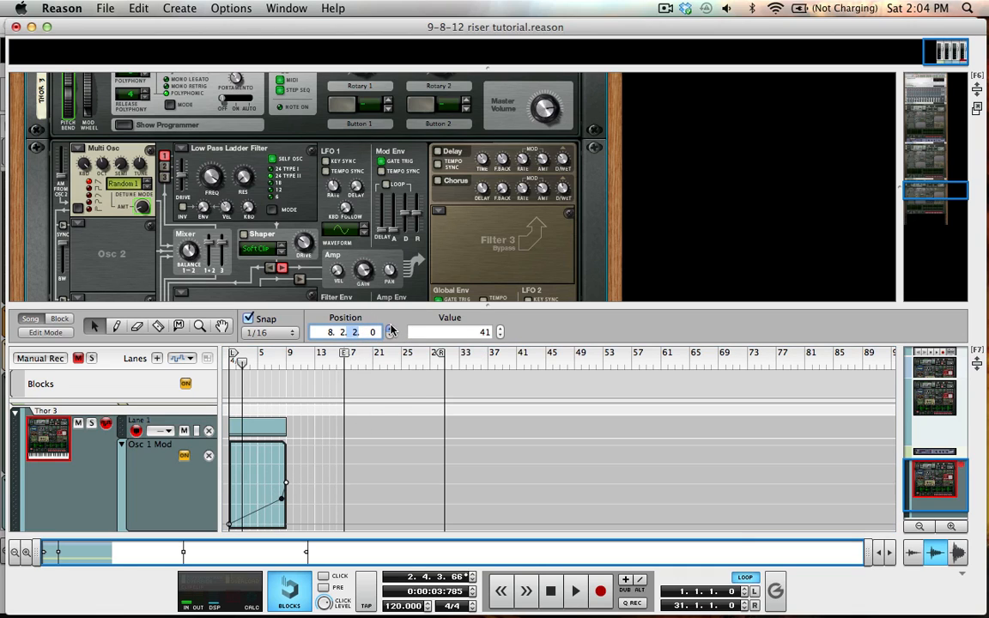
pyautogui.click(244, 470)
# Play the riser from the start to audition the detune automation, and stop
pyautogui.moveTo(267, 360); pyautogui.dragTo(137, 395)
pyautogui.press('space')
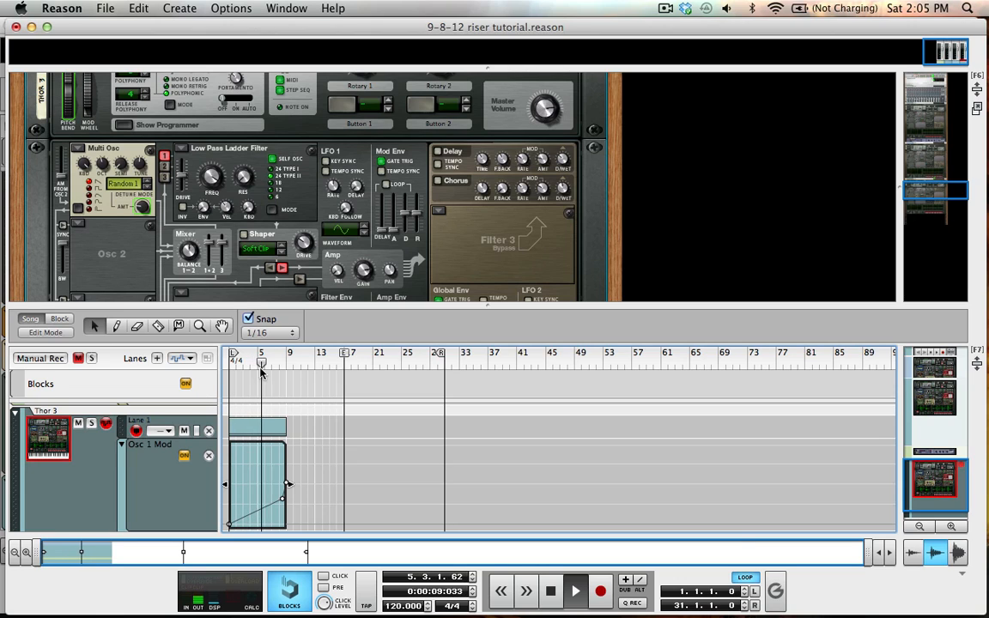
pyautogui.press('space')
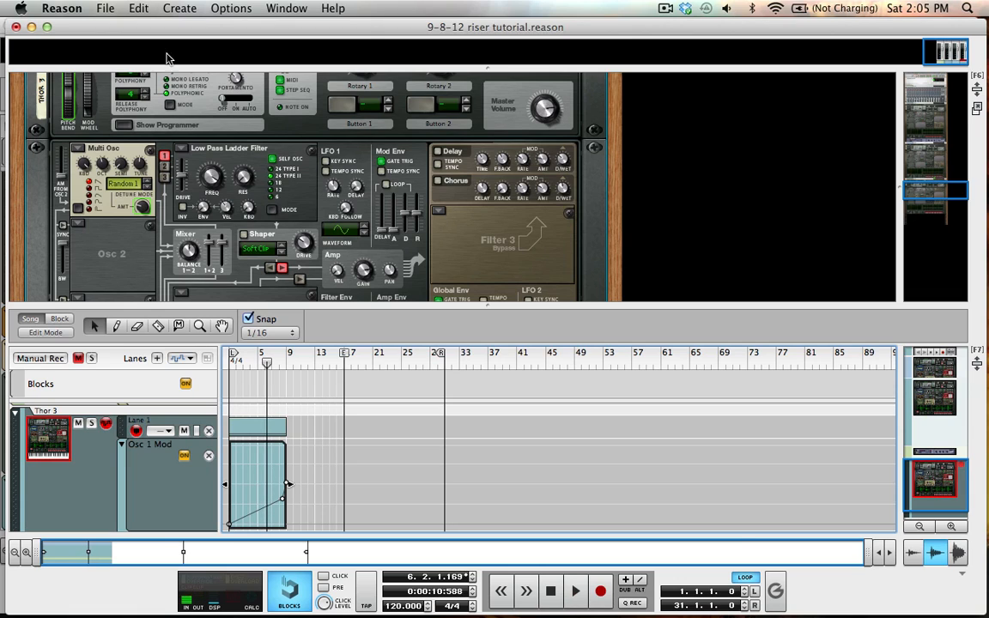
# Play the riser from the start while sweeping the Low Pass Ladder Filter's frequency to audition the filter movement
pyautogui.click(213, 172)
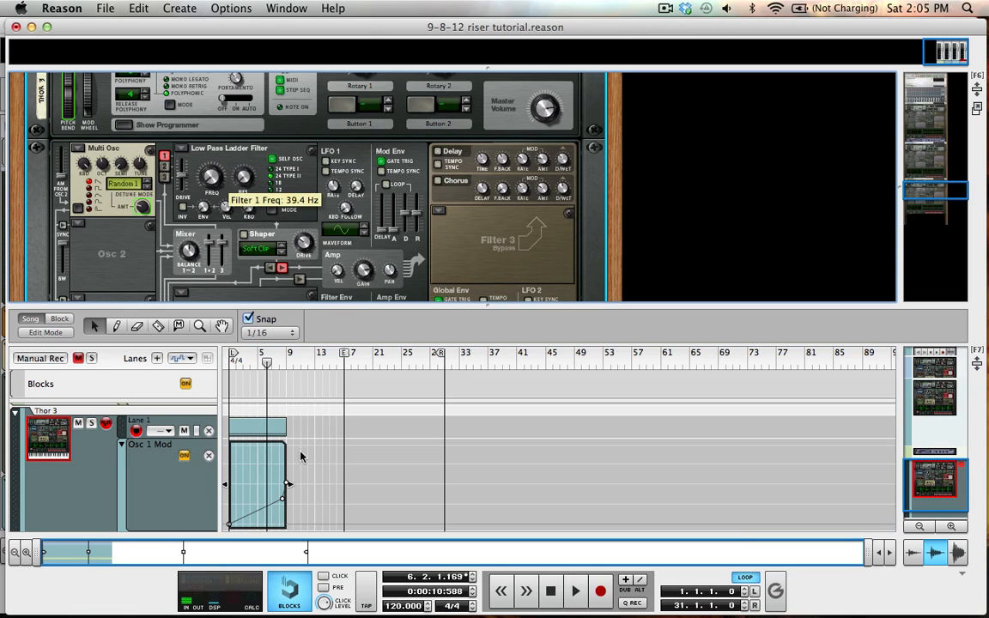
pyautogui.moveTo(251, 354); pyautogui.dragTo(158, 369)
pyautogui.press('space')
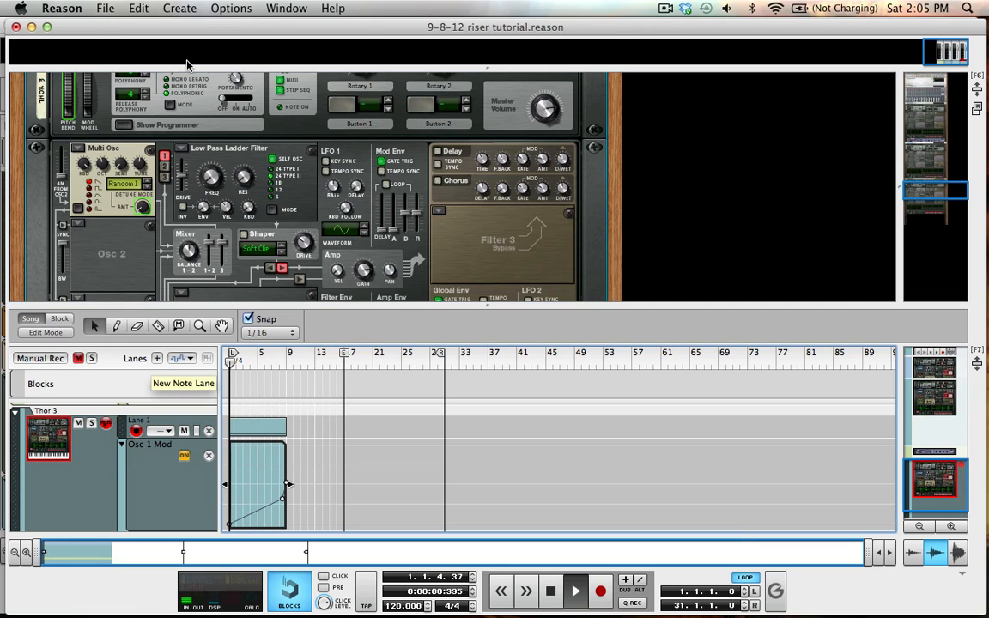
pyautogui.click(211, 174)
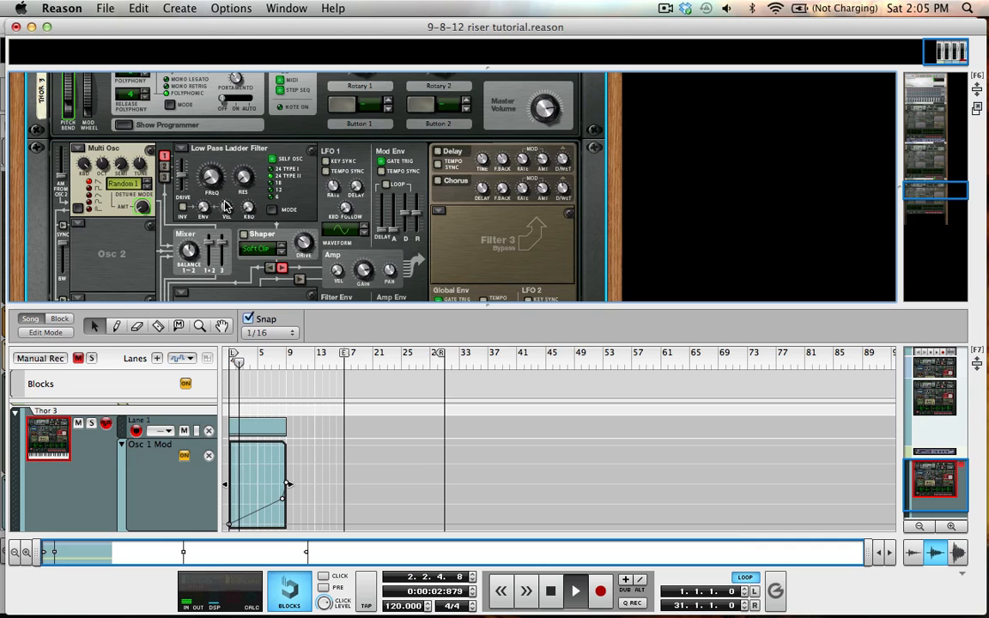
pyautogui.moveTo(222, 166); pyautogui.dragTo(236, 41)
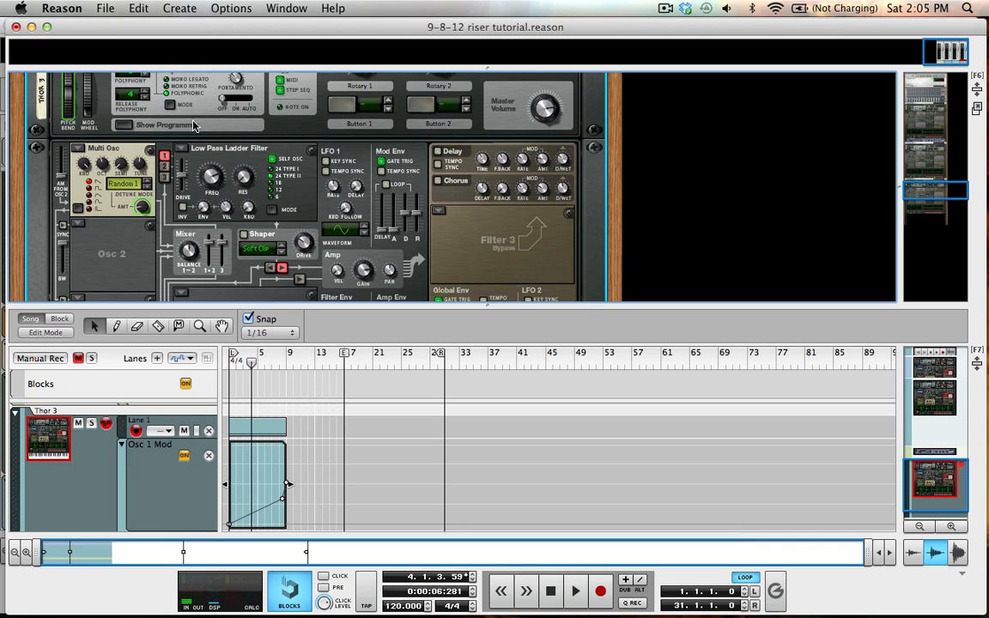
# Create a Filter 1 Freq automation lane, draw an eight-bar clip from bar 1, and open it for editing
pyautogui.keyDown('alt'); pyautogui.click(211, 176); pyautogui.keyUp('alt')
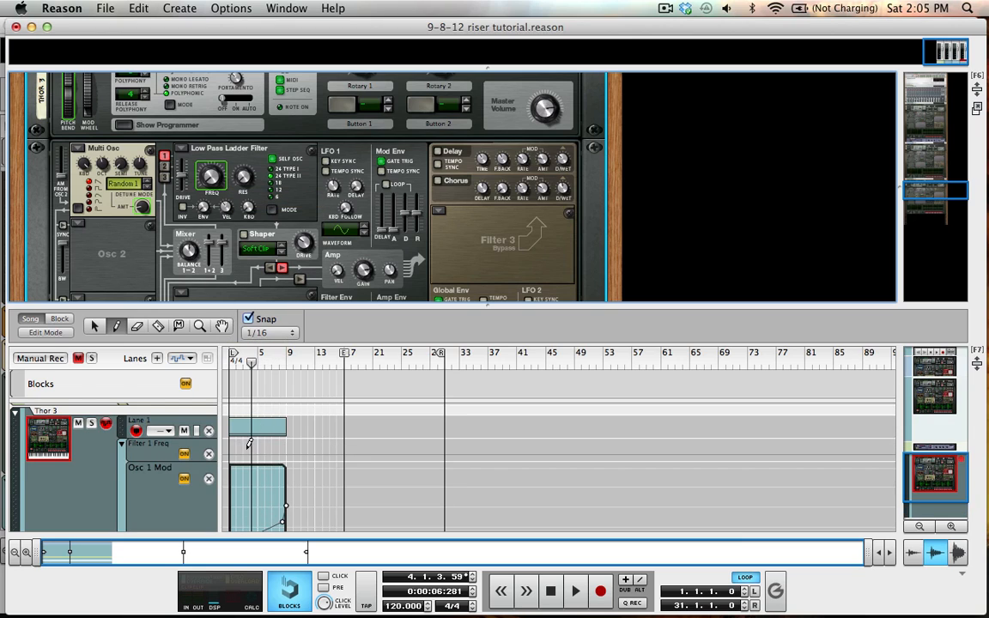
pyautogui.moveTo(233, 445); pyautogui.dragTo(290, 448)
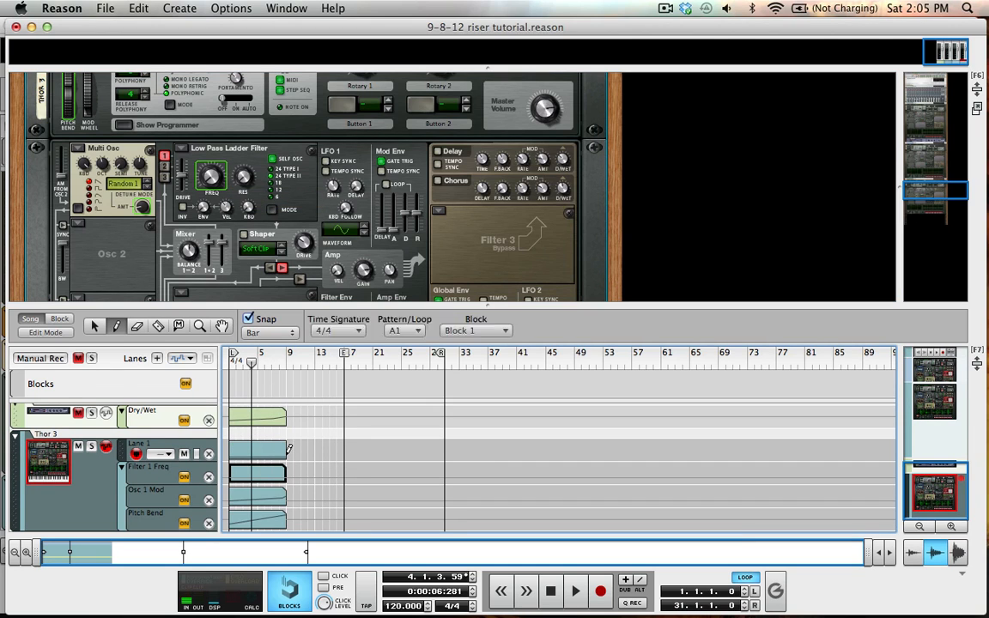
pyautogui.press('q')
pyautogui.doubleClick(264, 480)
# Draw a rising Filter 1 Freq curve: 0 at 1.1.1.0, 73 at 2.3.4.0, 95 at 8.3.1.0, and 125 near the clip's end
pyautogui.press('w')
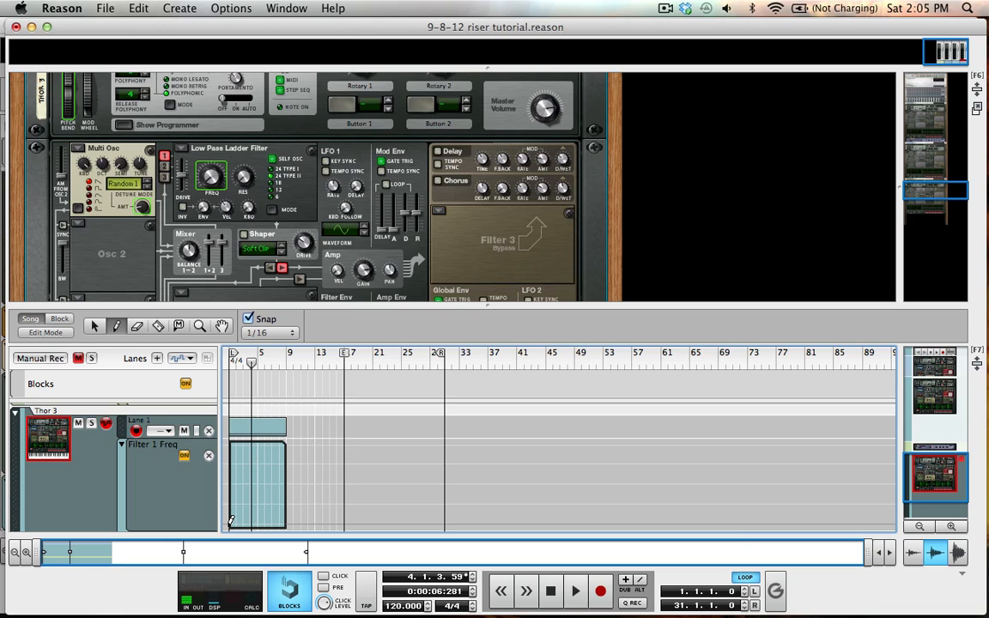
pyautogui.click(230, 523)
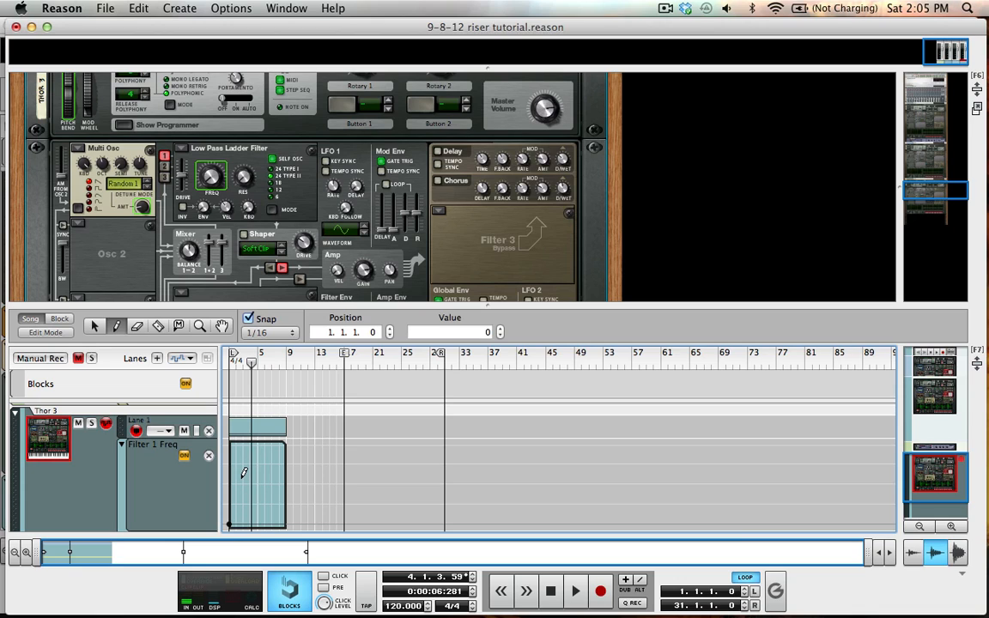
pyautogui.click(240, 478)
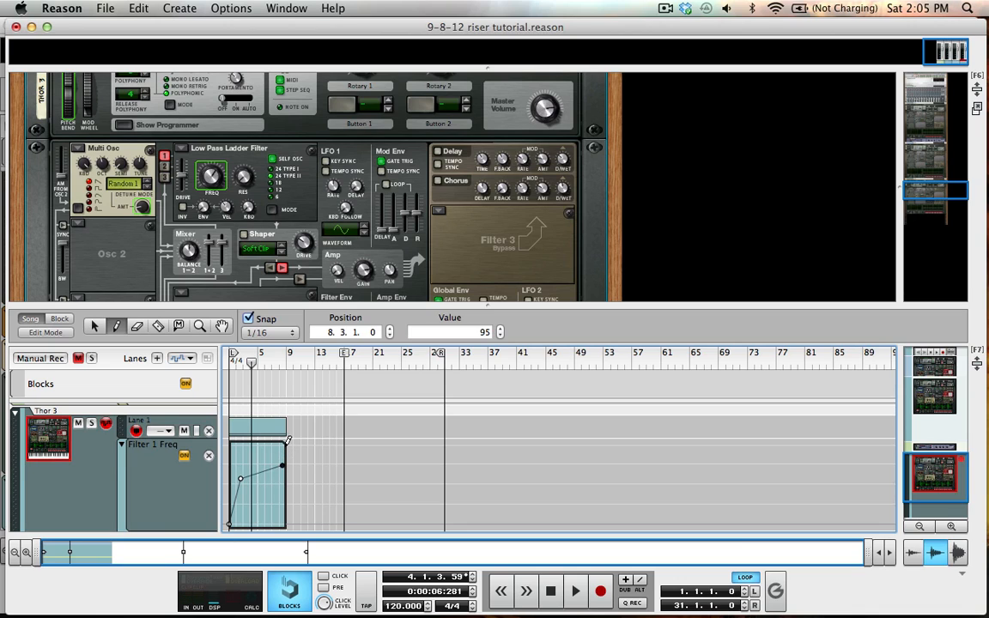
pyautogui.press('q')
# Raise the two middle filter points together, bringing the first to 82, and move the final point to 9.1.1.0
pyautogui.moveTo(240, 468); pyautogui.dragTo(294, 490)
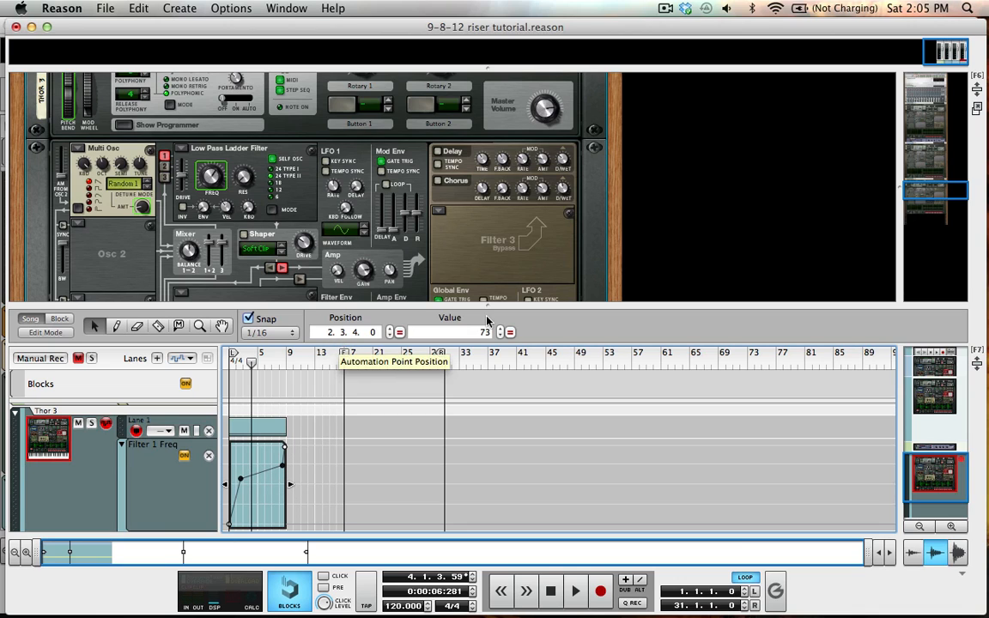
pyautogui.moveTo(486, 332); pyautogui.dragTo(472, 316)
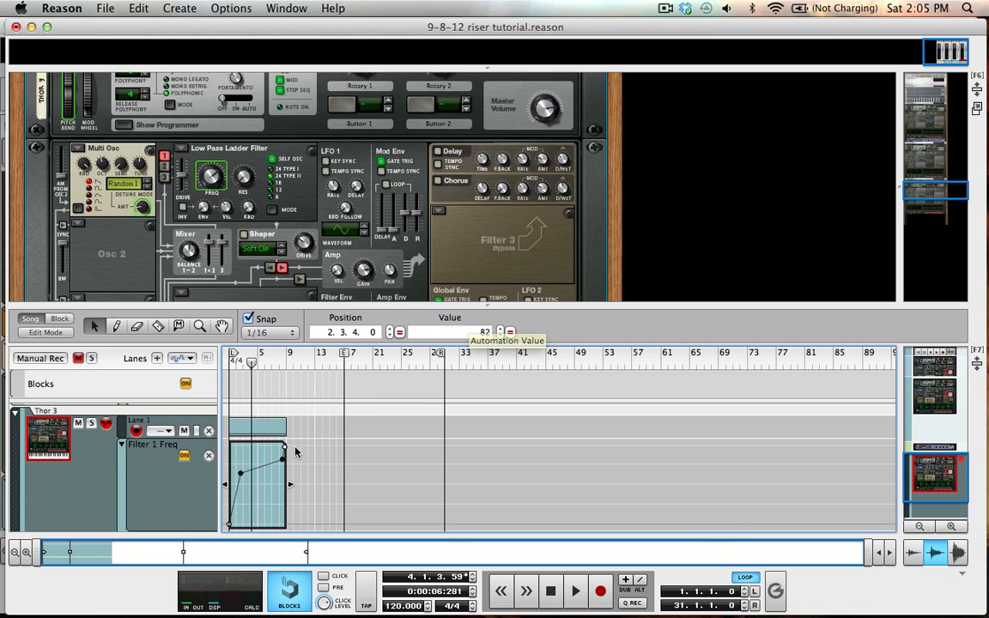
pyautogui.click(295, 452)
pyautogui.click(284, 447)
pyautogui.click(355, 332)
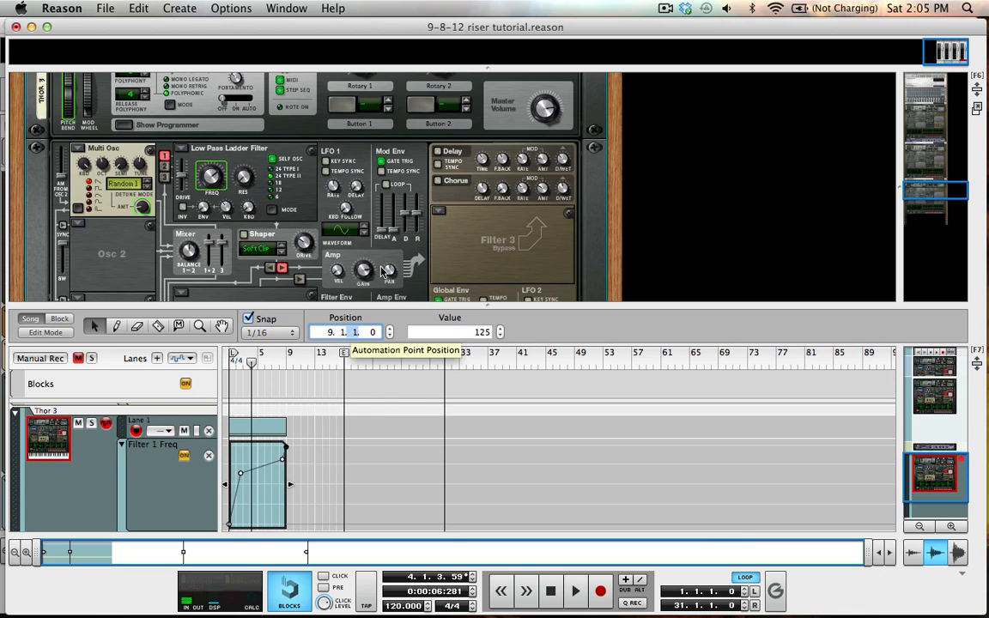
pyautogui.click(410, 230)
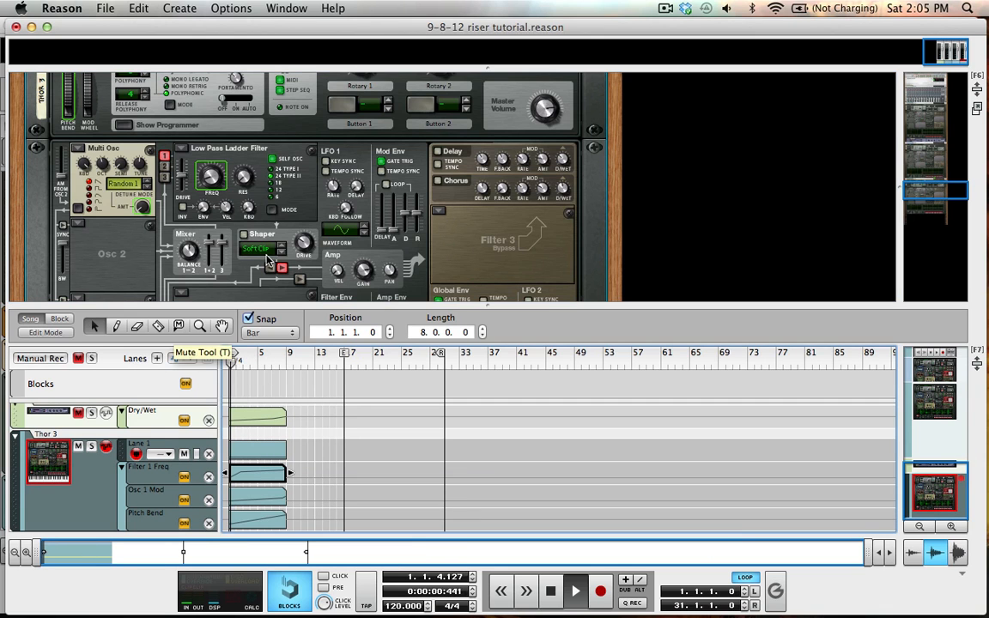
# Route LFO 1 to Osc 1 Pitch in the first row of Thor 3's modulation matrix
pyautogui.scroll(-4, 270, 256)
pyautogui.scroll(5, 197, 223)
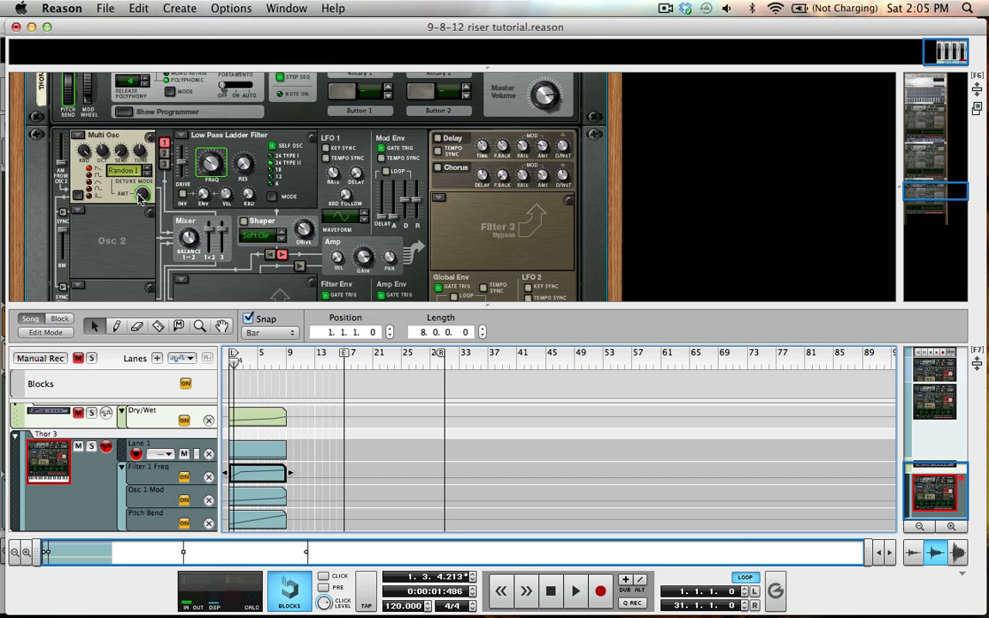
pyautogui.scroll(-5, 146, 193)
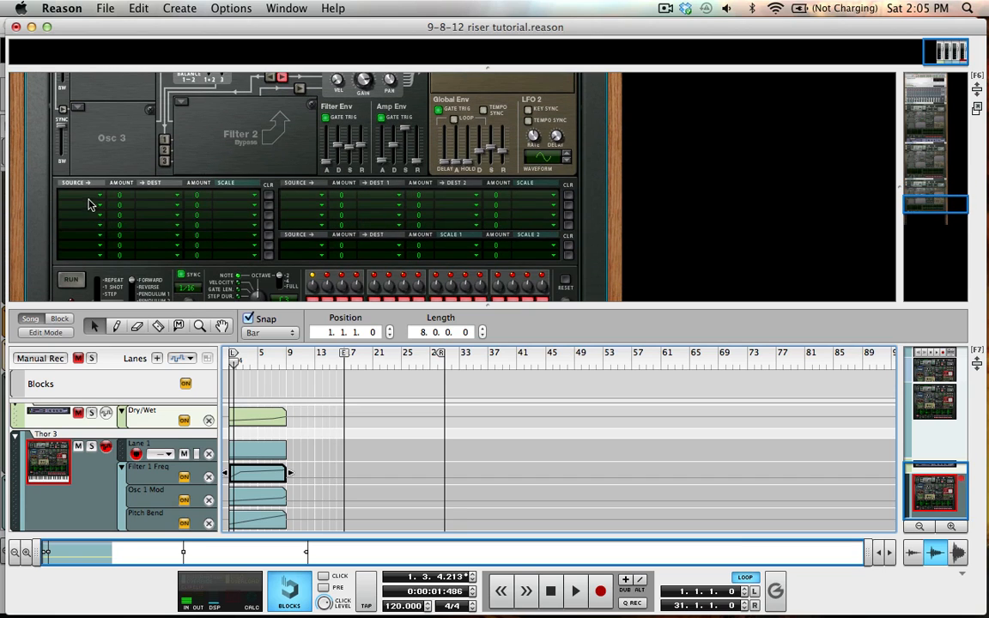
pyautogui.click(89, 204)
pyautogui.click(146, 329)
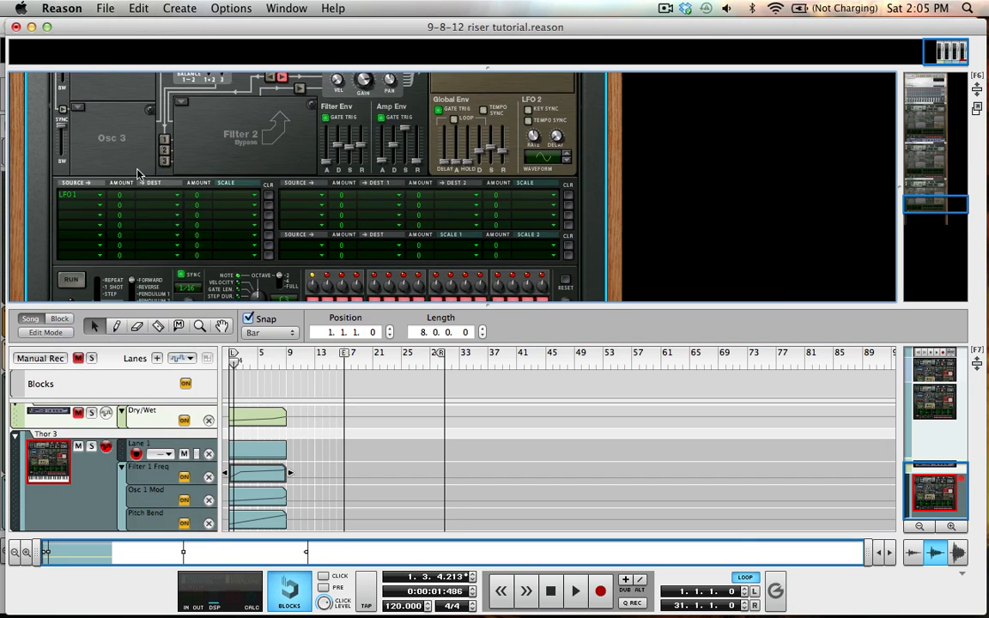
pyautogui.click(143, 197)
pyautogui.moveTo(206, 215)
pyautogui.click(296, 215)
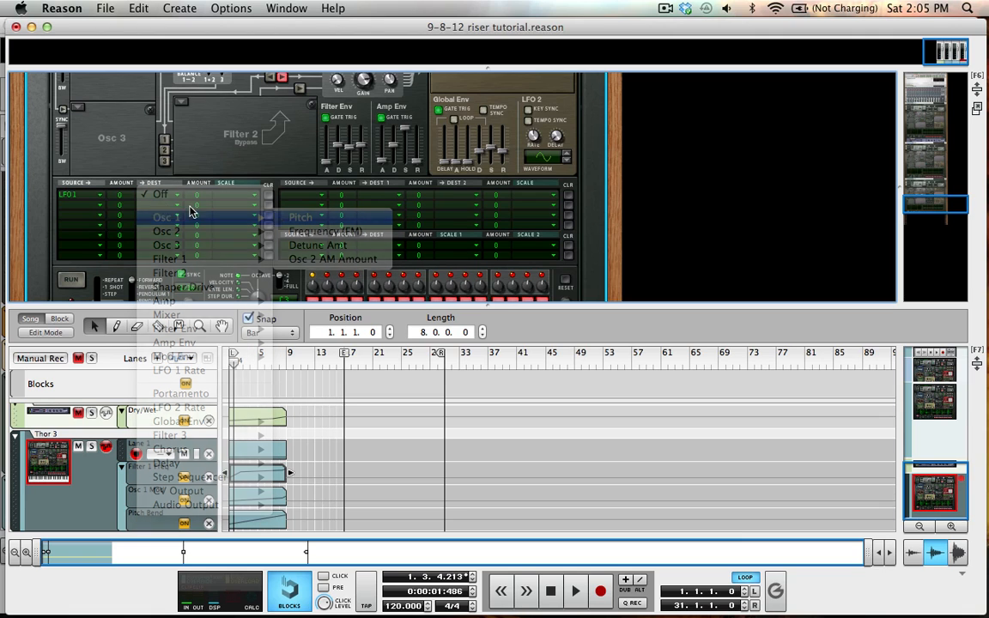
# Audition the LFO 1 to Osc 1 Pitch modulation at amounts of 100 and 31 from the start of the song
pyautogui.moveTo(123, 200); pyautogui.dragTo(164, 67)
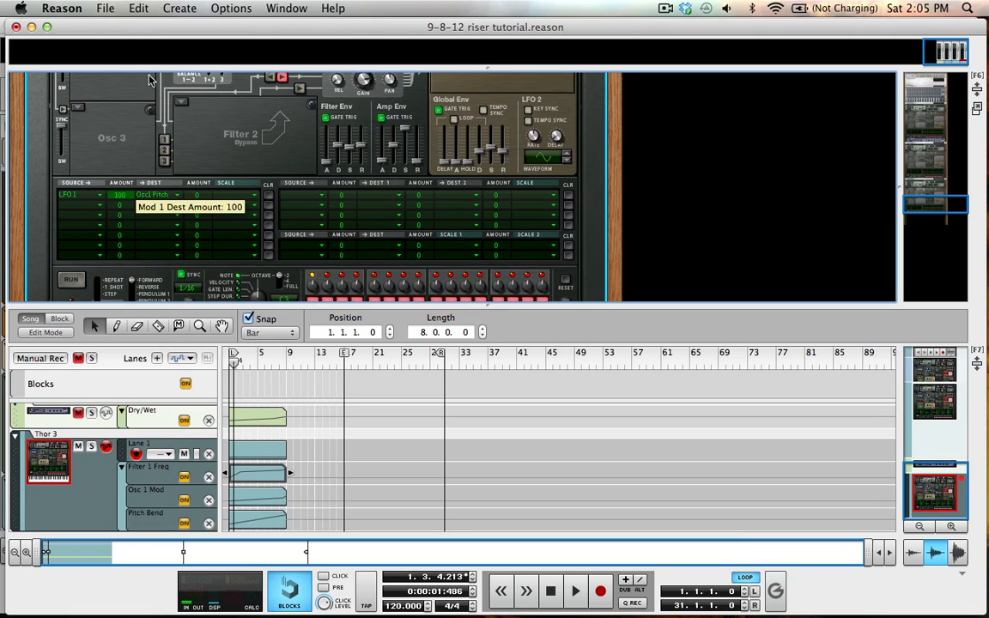
pyautogui.moveTo(259, 358); pyautogui.dragTo(169, 352)
pyautogui.press('space')
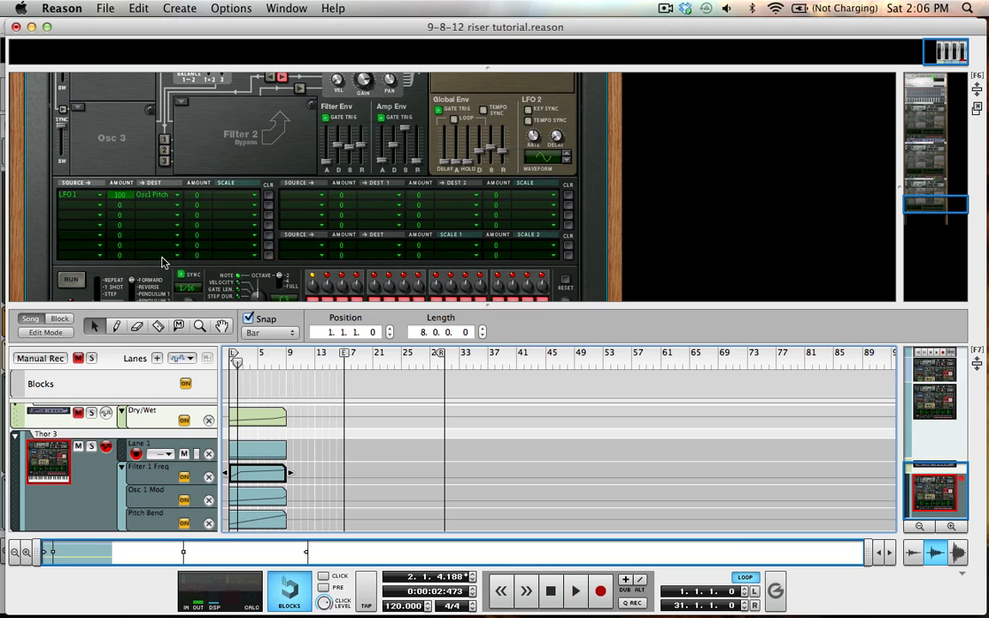
pyautogui.moveTo(122, 202); pyautogui.dragTo(143, 275)
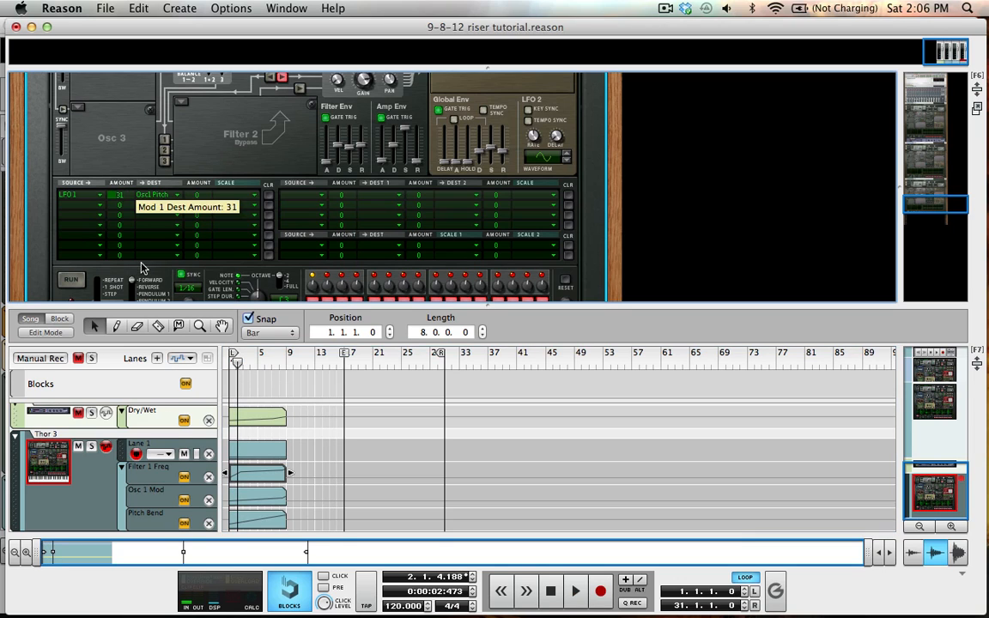
pyautogui.moveTo(239, 362); pyautogui.dragTo(103, 407)
pyautogui.press('space')
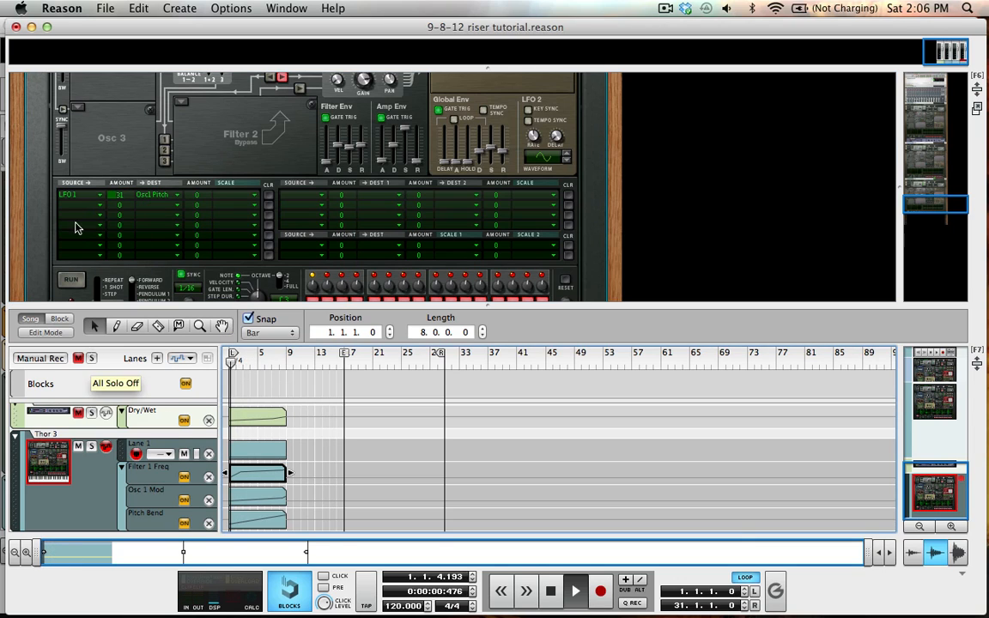
# Set the LFO 1 to Osc 1 Pitch modulation amount to 43 during playback and return the song position to bar 1
pyautogui.moveTo(121, 196); pyautogui.dragTo(123, 187)
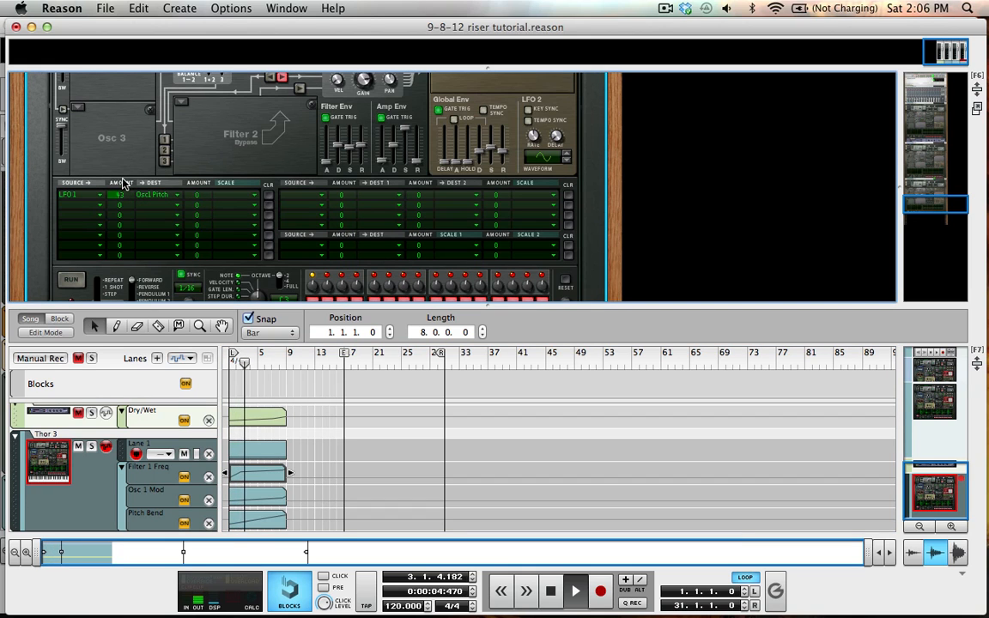
pyautogui.scroll(5, 164, 155)
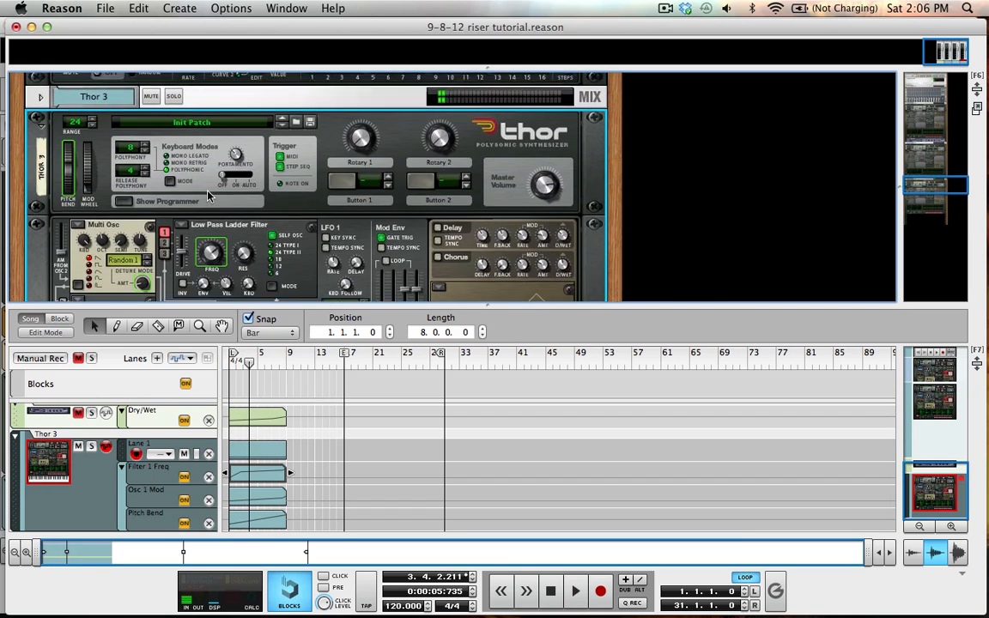
pyautogui.scroll(-5, 208, 197)
pyautogui.moveTo(249, 364); pyautogui.dragTo(186, 365)
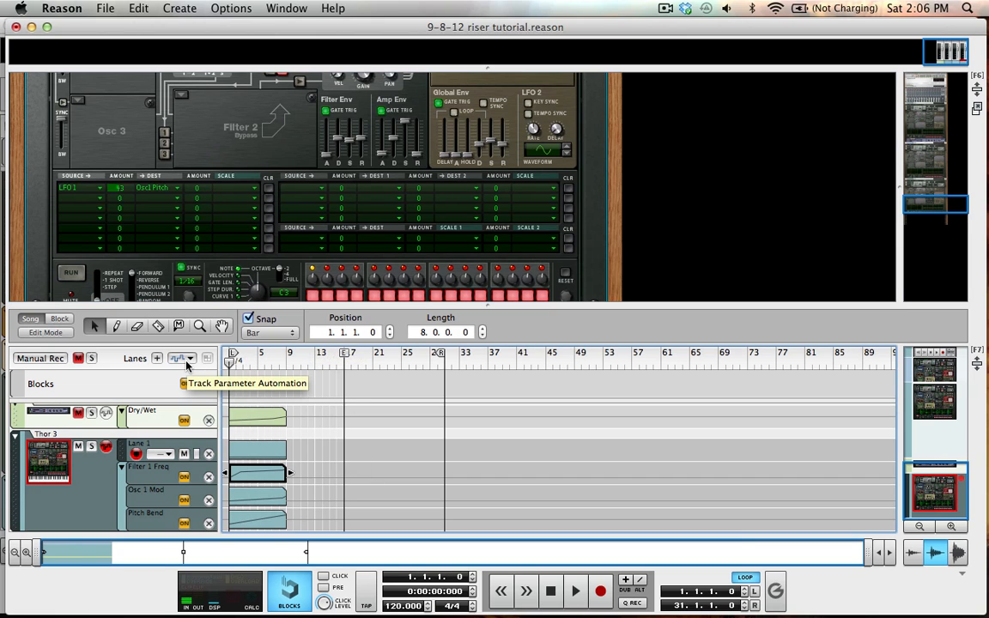
# Create an LFO 1 Rate automation lane for Thor 3, draw an eight-bar clip from bar 1, and open it for editing
pyautogui.scroll(5, 218, 201)
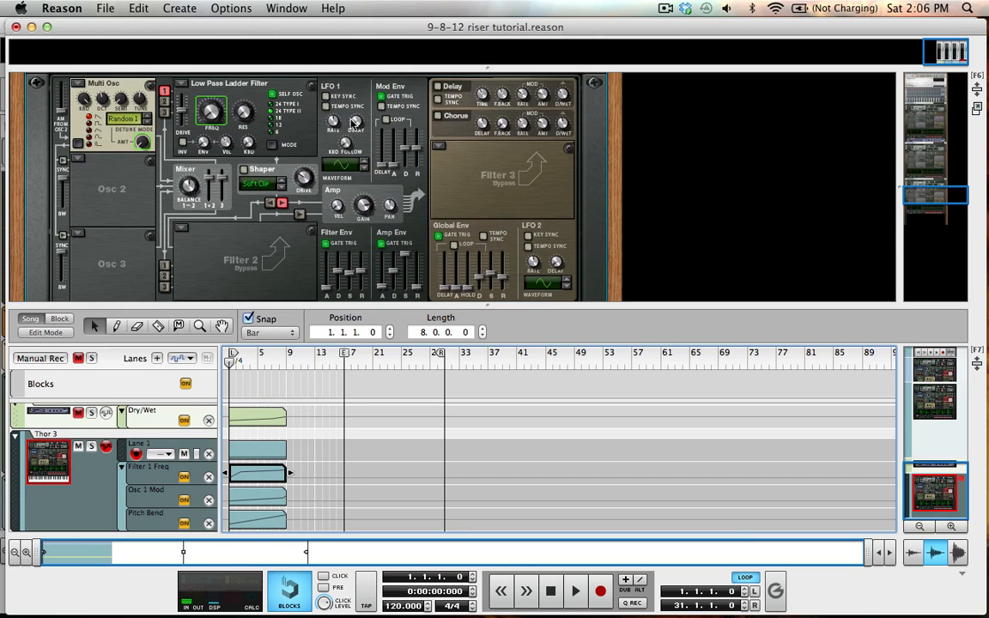
pyautogui.keyDown('alt'); pyautogui.click(333, 122); pyautogui.keyUp('alt')
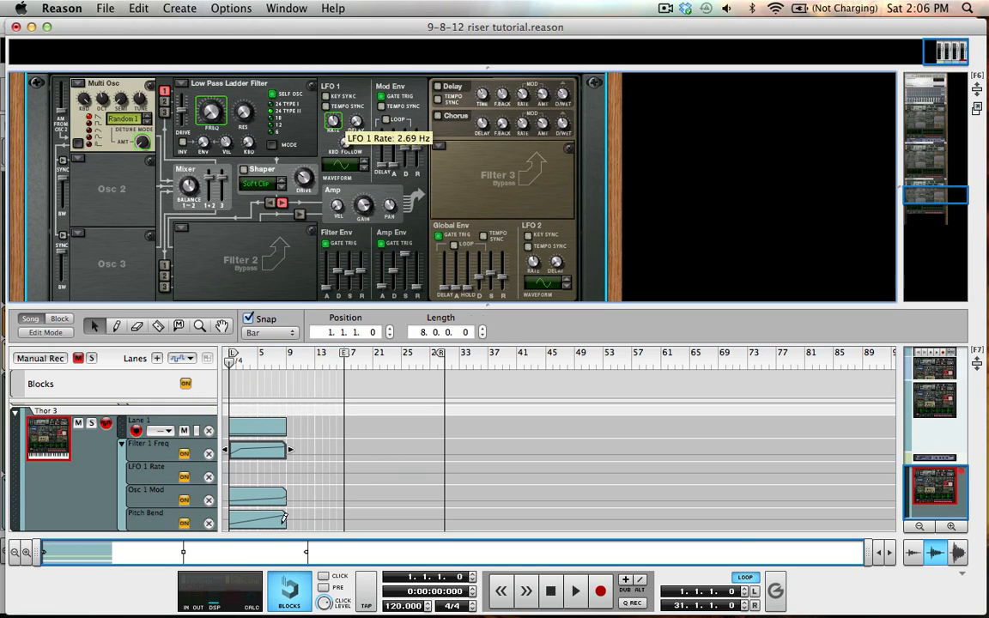
pyautogui.press('w')
pyautogui.moveTo(230, 471); pyautogui.dragTo(272, 471)
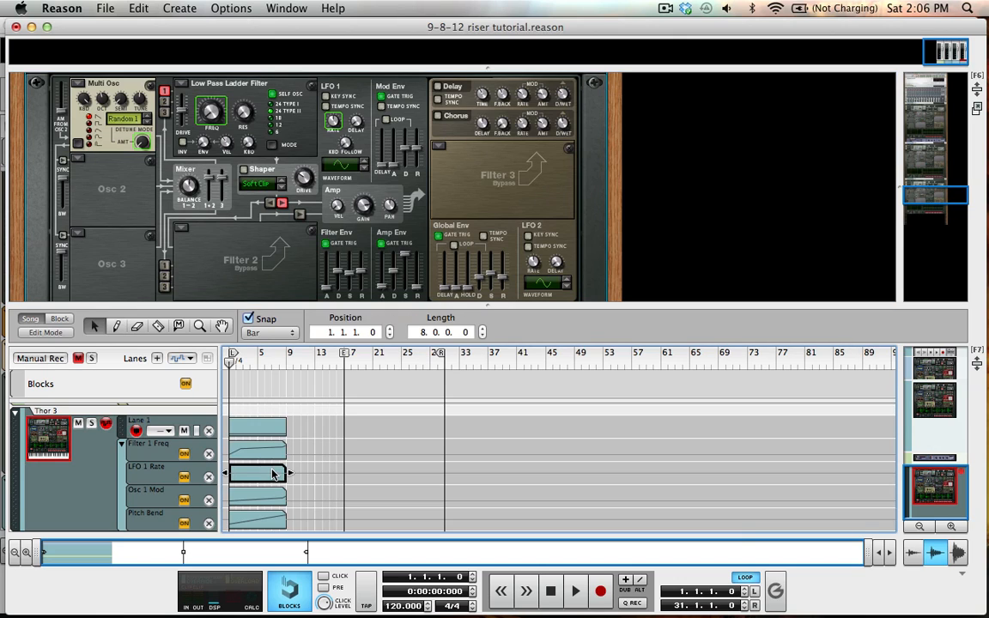
pyautogui.doubleClick(268, 472)
# Draw a rising LFO 1 Rate ramp from 62 at 1.1.1.0 to 97 at 8.4.1.0 and play the riser through its eight bars
pyautogui.click(231, 482)
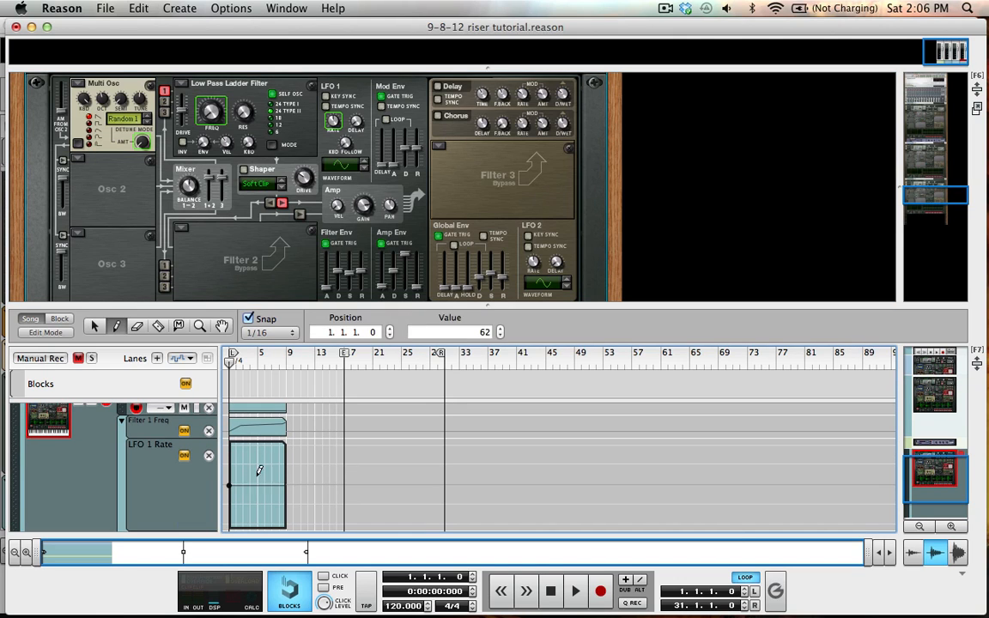
pyautogui.click(285, 464)
pyautogui.press('q')
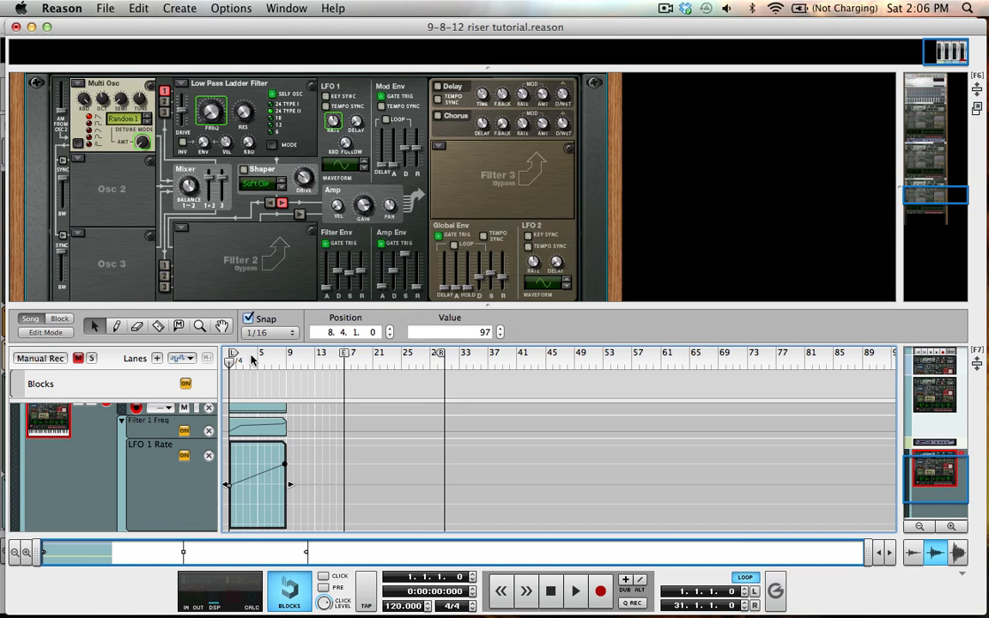
pyautogui.press('space')
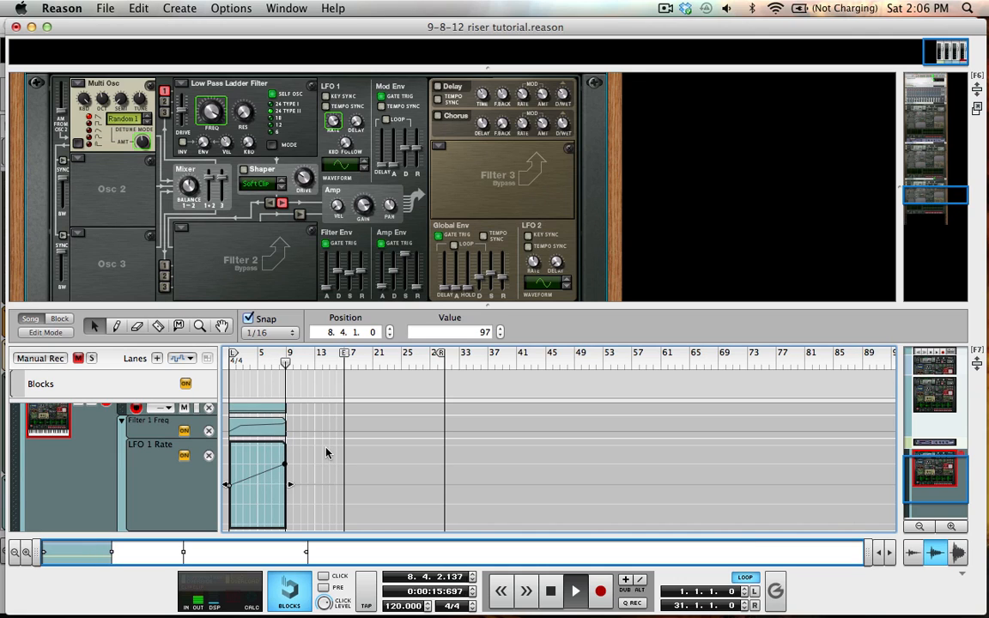
pyautogui.press('space')
# Close the LFO 1 Rate clip, return to the song arrangement, and bring the Thor 1 automation lanes into view
pyautogui.press('super+e')
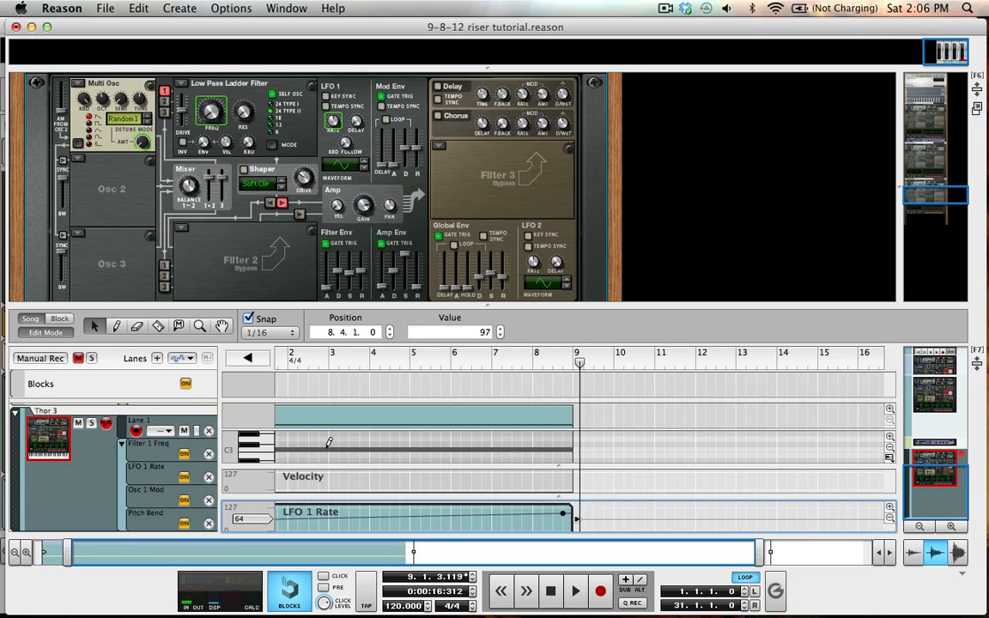
pyautogui.press('super+e')
pyautogui.click(318, 462)
pyautogui.scroll(4, 319, 463)
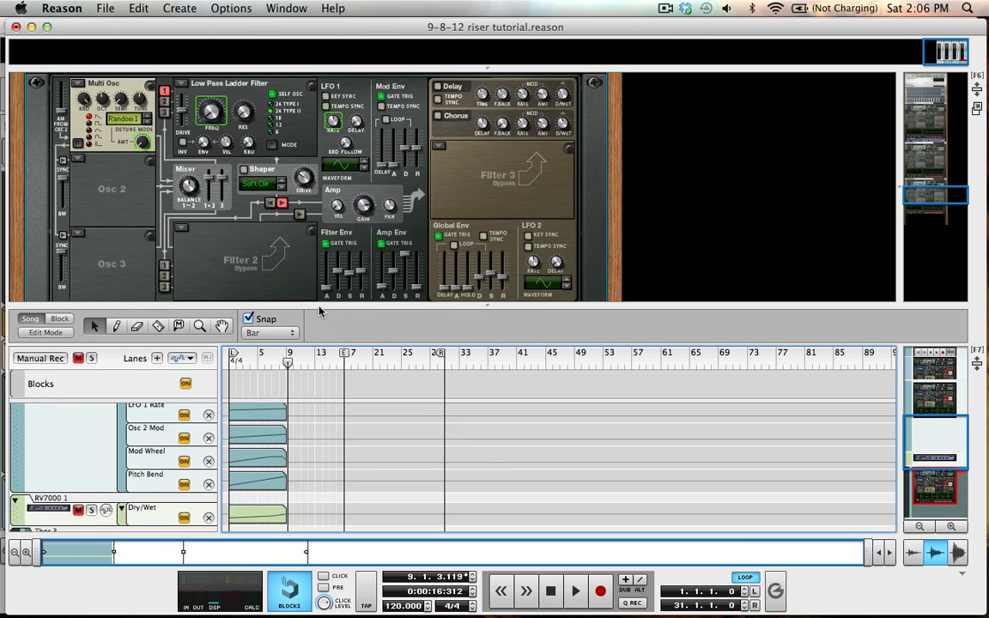
# Enlarge the rack to examine Thor 3's synth sections, modulation matrix and step sequencer, and switch to a full-height sequencer view of the tracks
pyautogui.moveTo(274, 307); pyautogui.dragTo(294, 420)
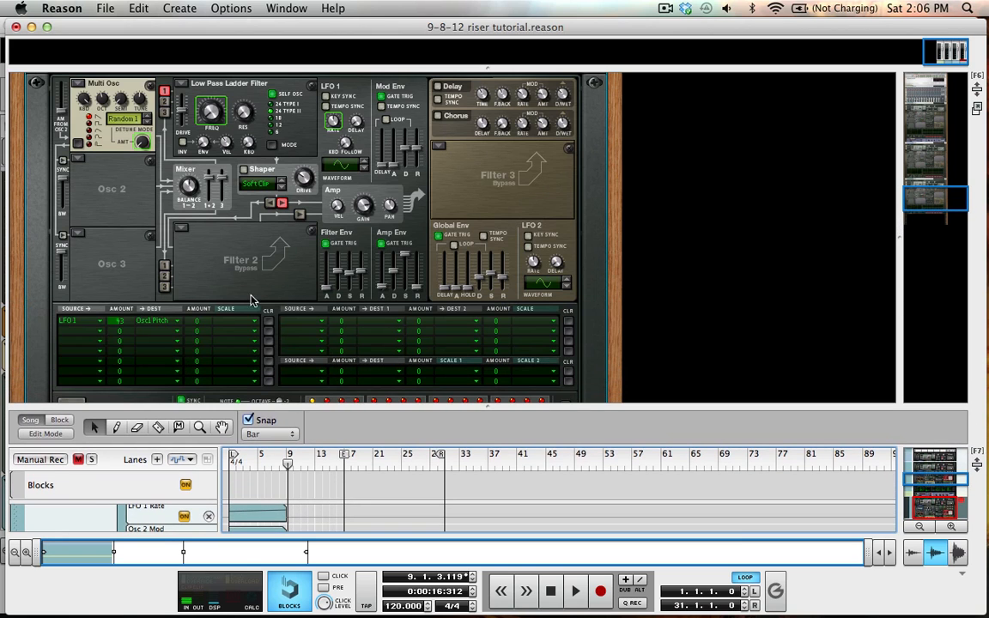
pyautogui.scroll(-3, 239, 276)
pyautogui.scroll(5, 238, 276)
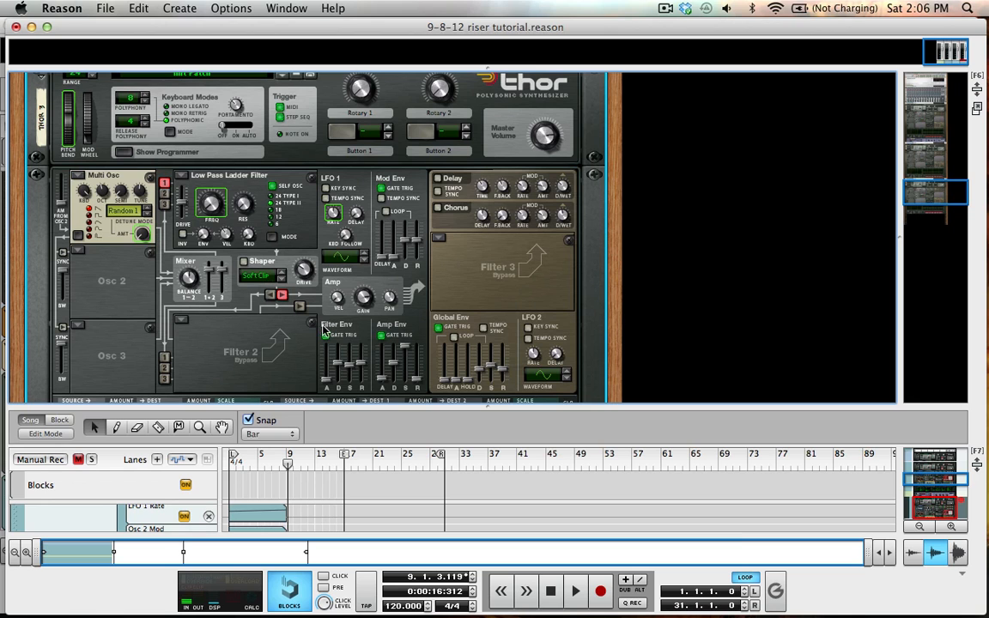
pyautogui.scroll(4, 290, 335)
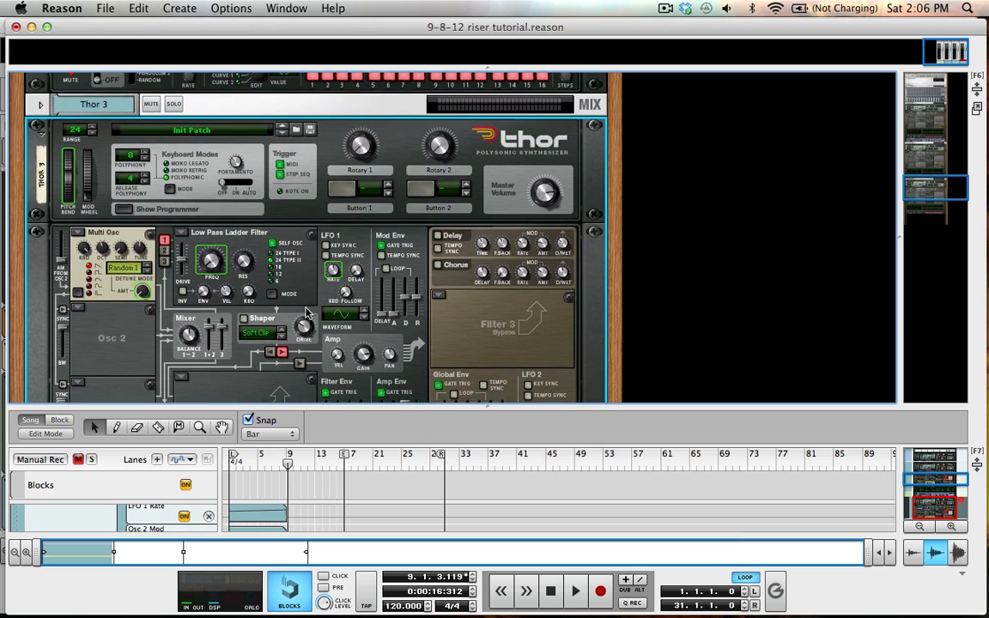
pyautogui.scroll(-5, 305, 313)
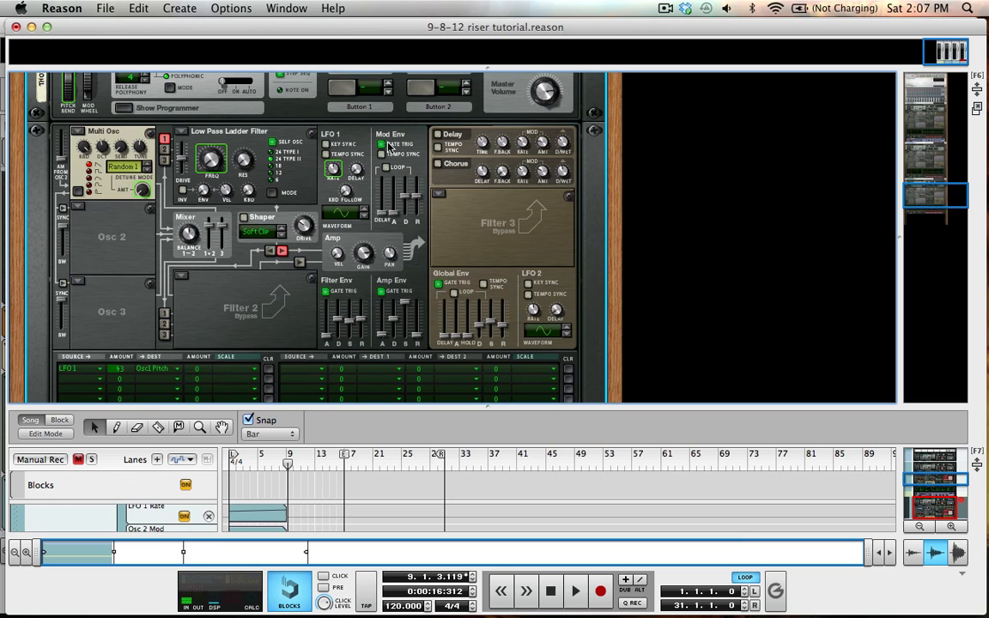
pyautogui.scroll(-3, 390, 280)
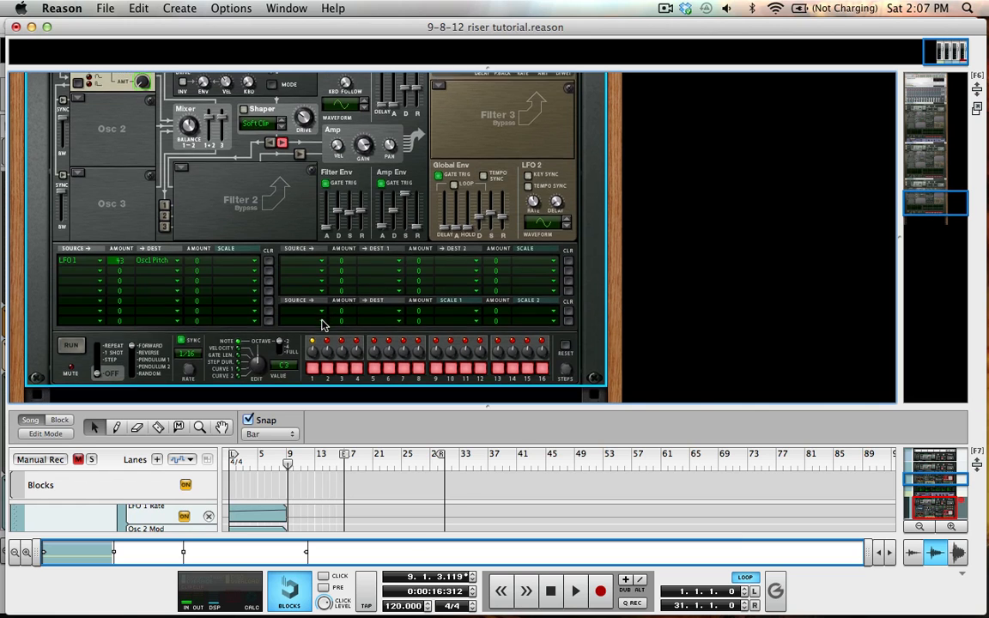
pyautogui.scroll(1, 322, 325)
pyautogui.scroll(4, 180, 244)
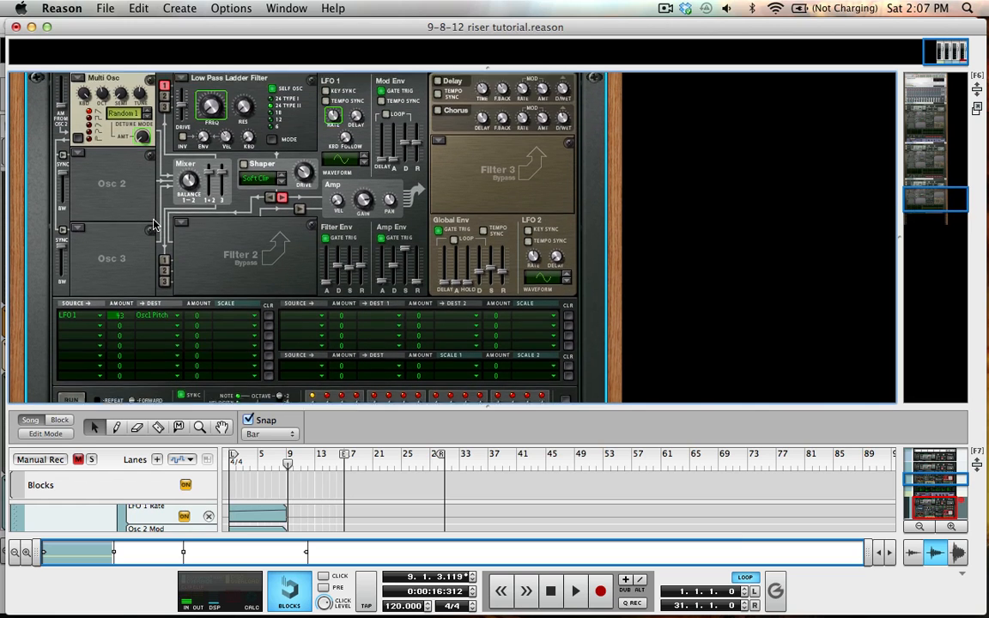
pyautogui.scroll(1, 154, 221)
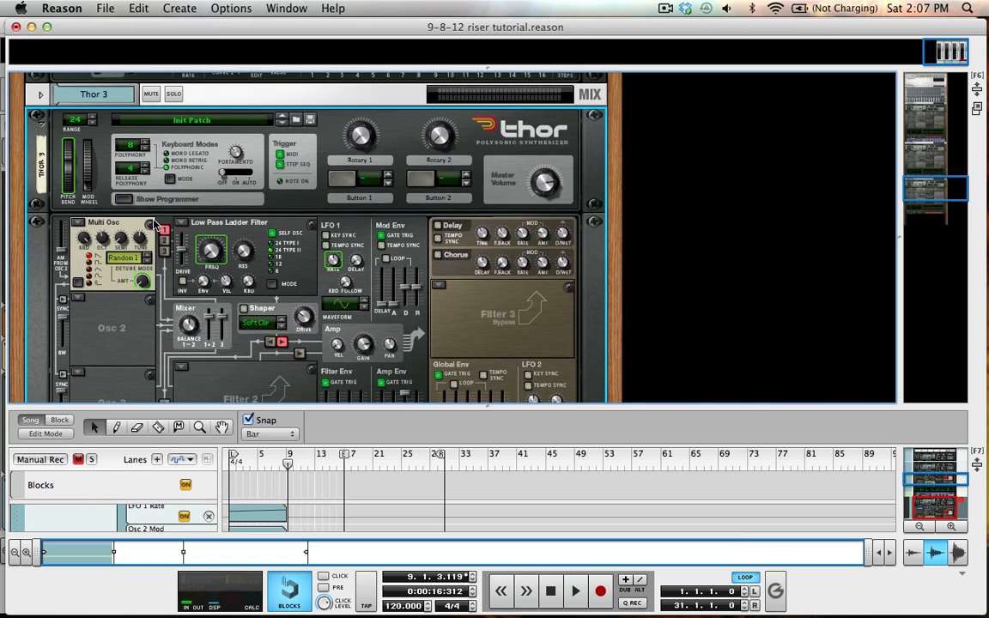
pyautogui.scroll(-1, 154, 223)
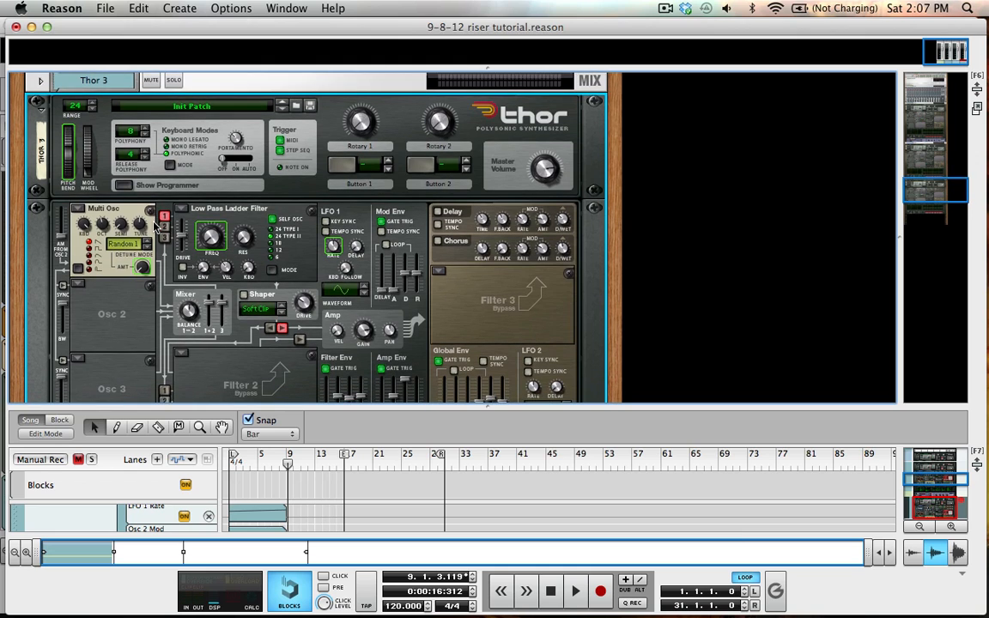
pyautogui.scroll(-4, 154, 226)
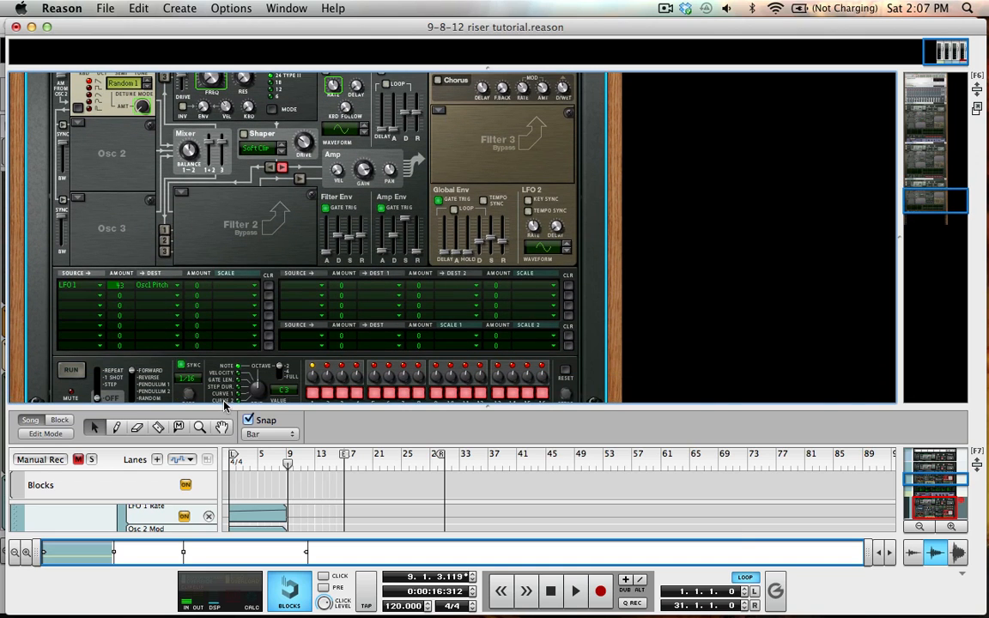
pyautogui.scroll(-1, 214, 356)
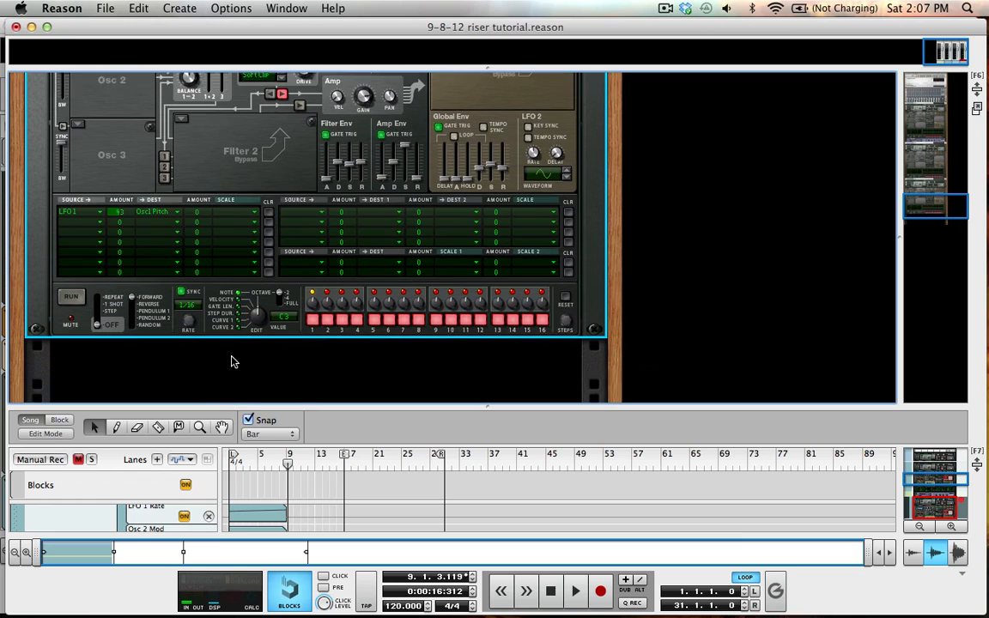
pyautogui.scroll(-2, 232, 361)
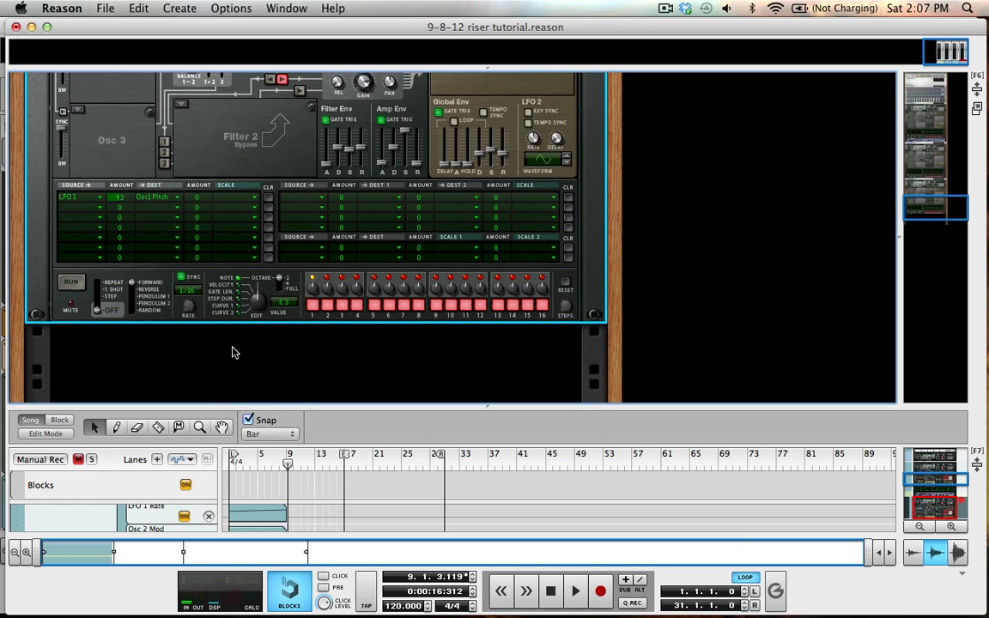
pyautogui.press('F6')
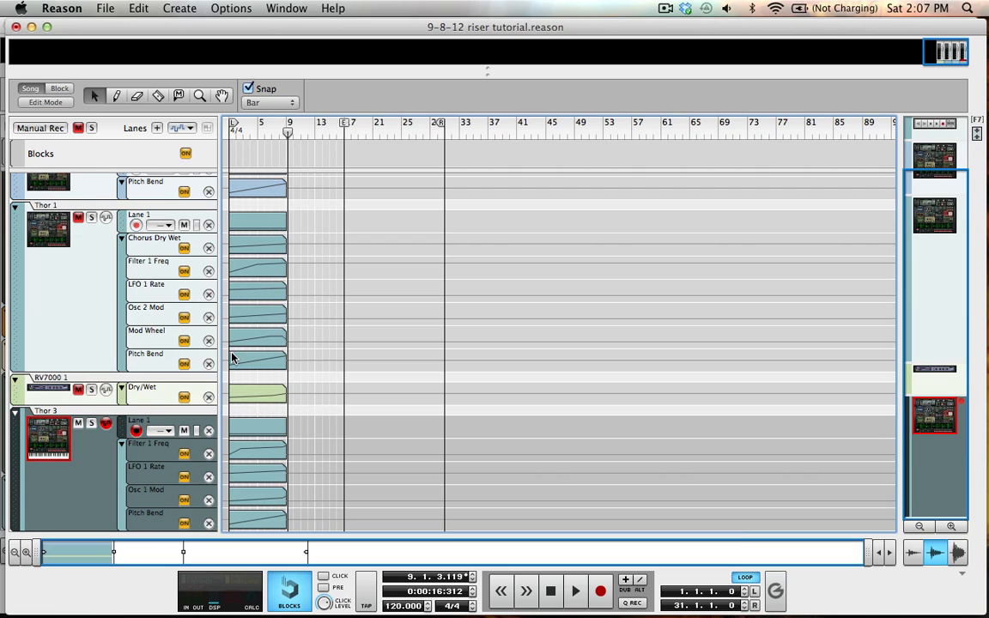